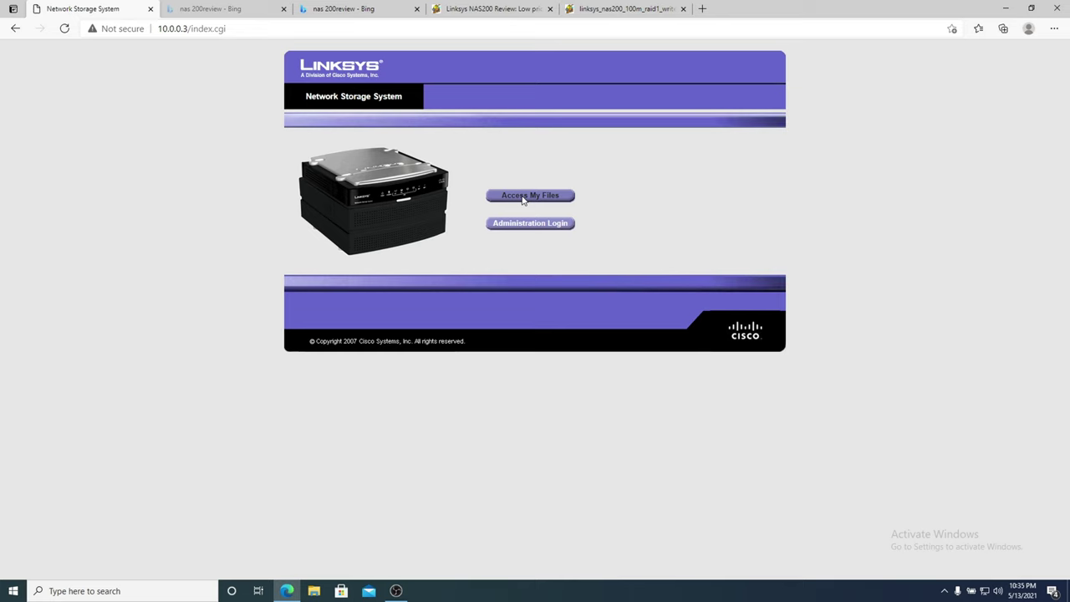
Zoom in on the NAS200 start page and go to the shared files area.
{"action": "key", "text": "ctrl+plus"}
{"action": "key", "text": "ctrl+plus"}
{"action": "key", "text": "ctrl+plus"}
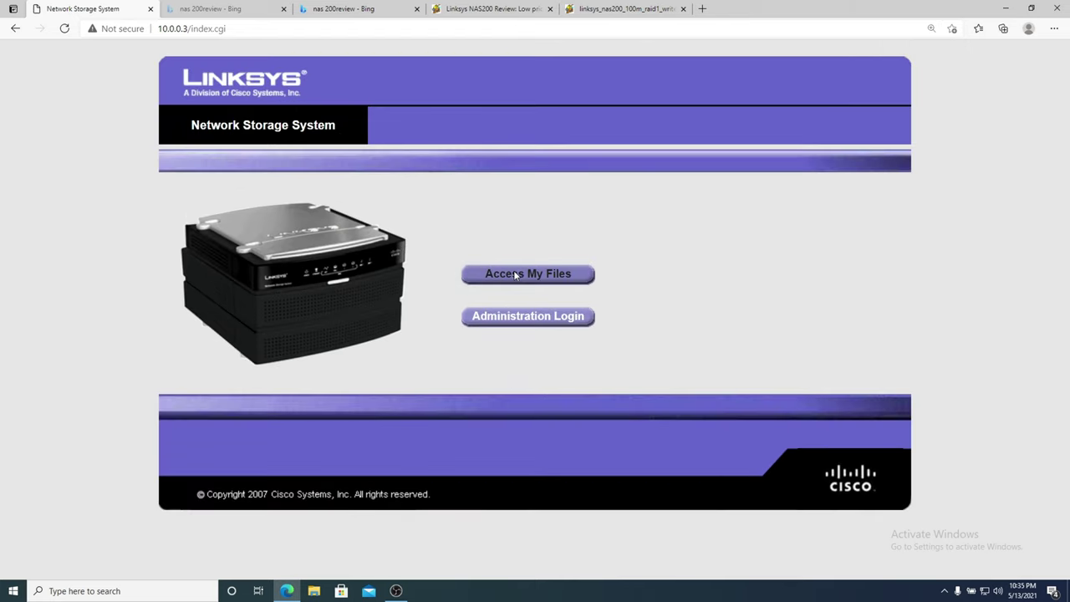
{"action": "left_click", "coordinate": [515, 274]}
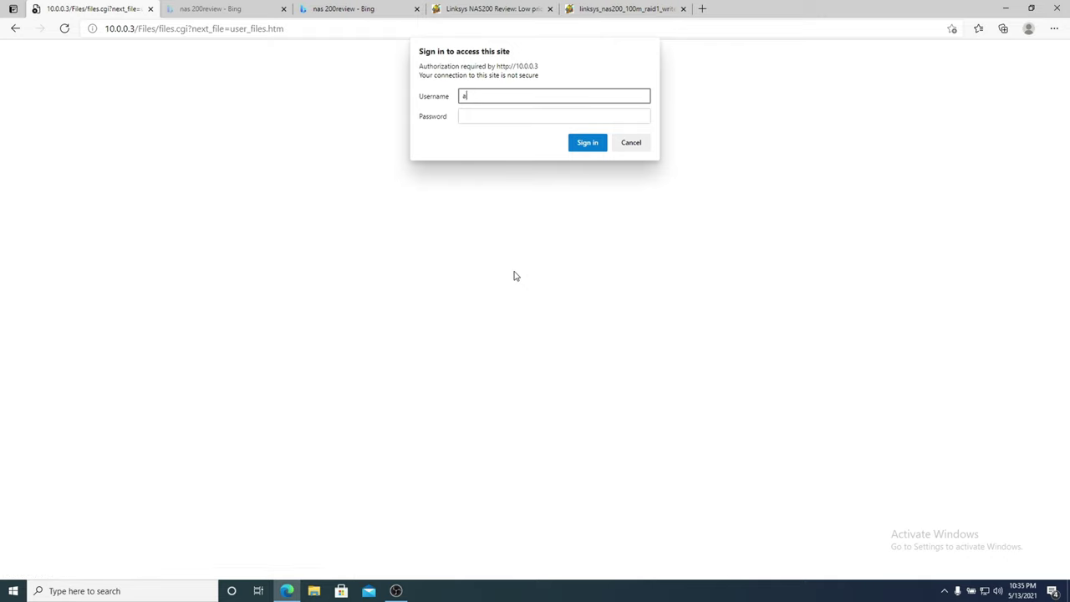
Sign in with the file-access password, then browse into raid0 and the FLASH_2_1 folder.
{"action": "key", "text": "Tab"}
{"action": "type", "text": "admin"}
{"action": "key", "text": "Return"}
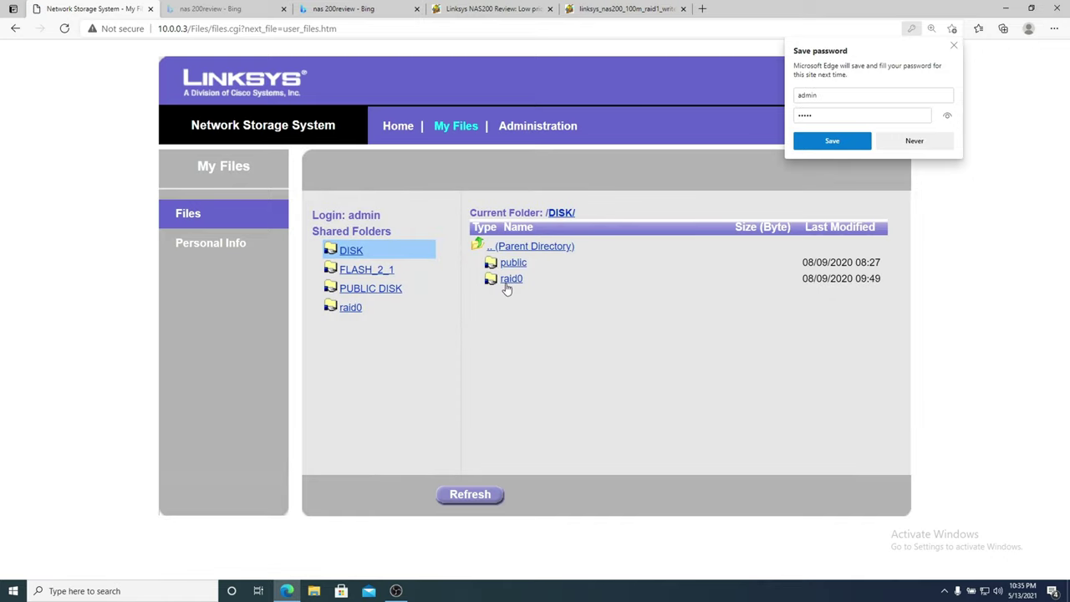
{"action": "left_click", "coordinate": [506, 285]}
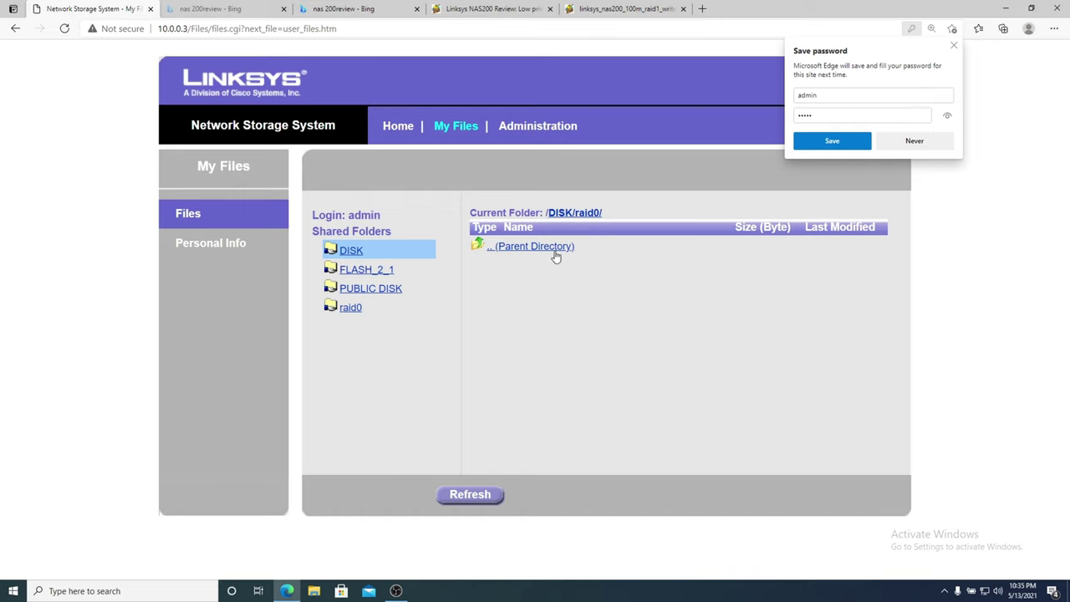
{"action": "left_click", "coordinate": [373, 271]}
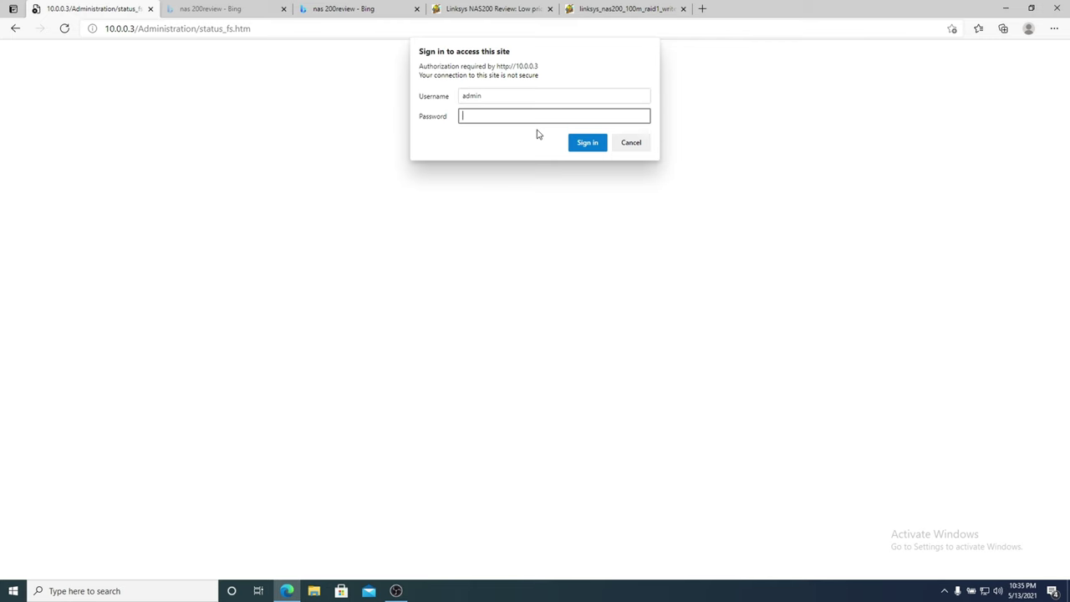
Sign in to administration and scan the Status page showing RAID 0 and firmware V3.4R62.
{"action": "type", "text": "admin"}
{"action": "key", "text": "Return"}
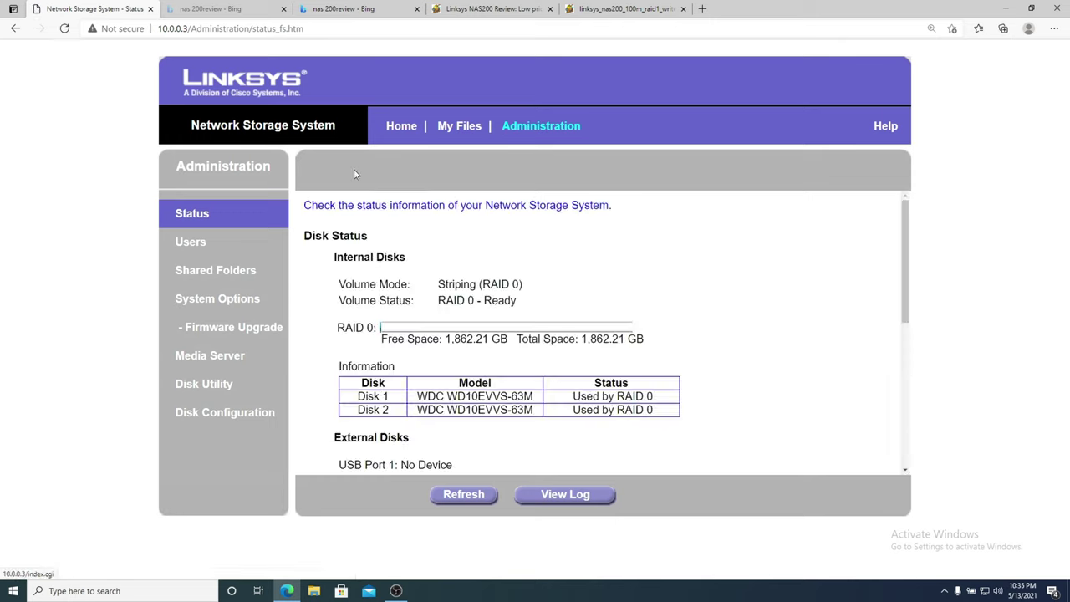
{"action": "scroll", "coordinate": [332, 282], "scroll_direction": "down", "scroll_amount": 5}
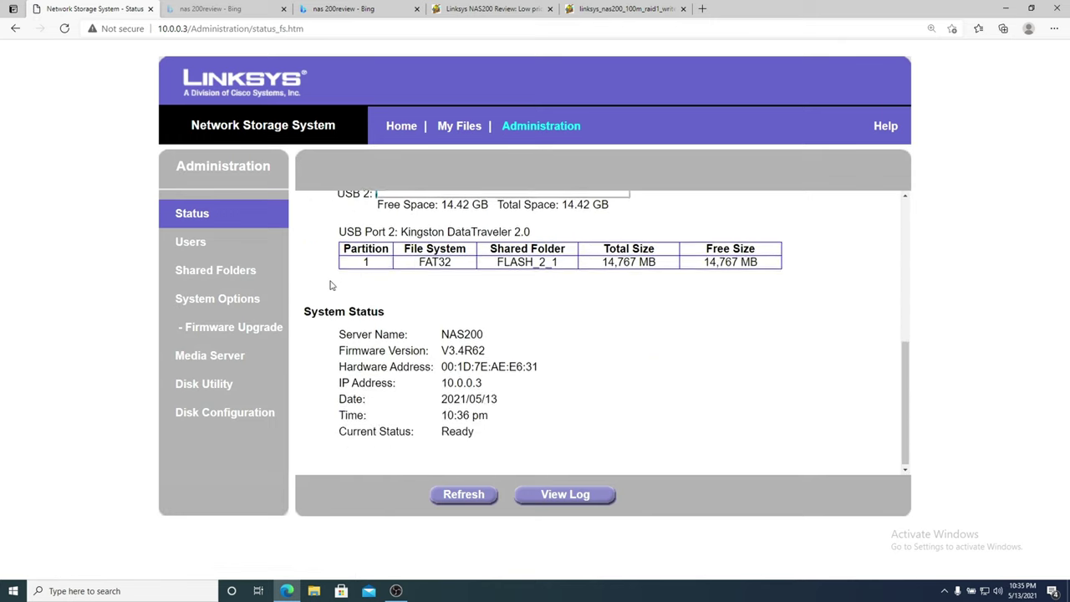
{"action": "scroll", "coordinate": [332, 281], "scroll_direction": "up", "scroll_amount": 5}
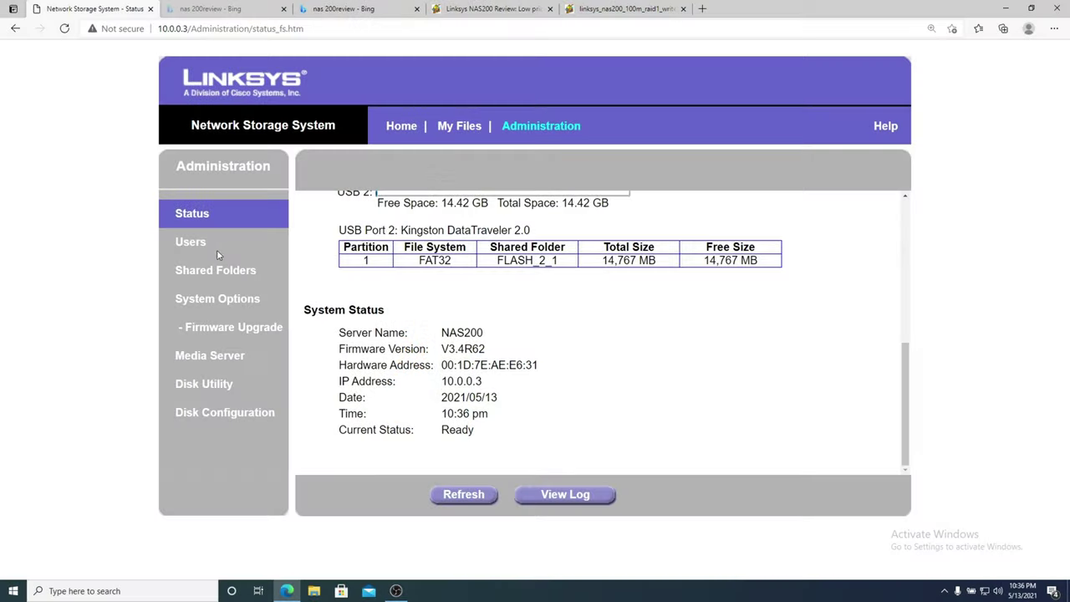
Visit Users, Shared Folders, System Options, Firmware Upgrade and Media Server, ending on Disk Configuration.
{"action": "left_click", "coordinate": [195, 250]}
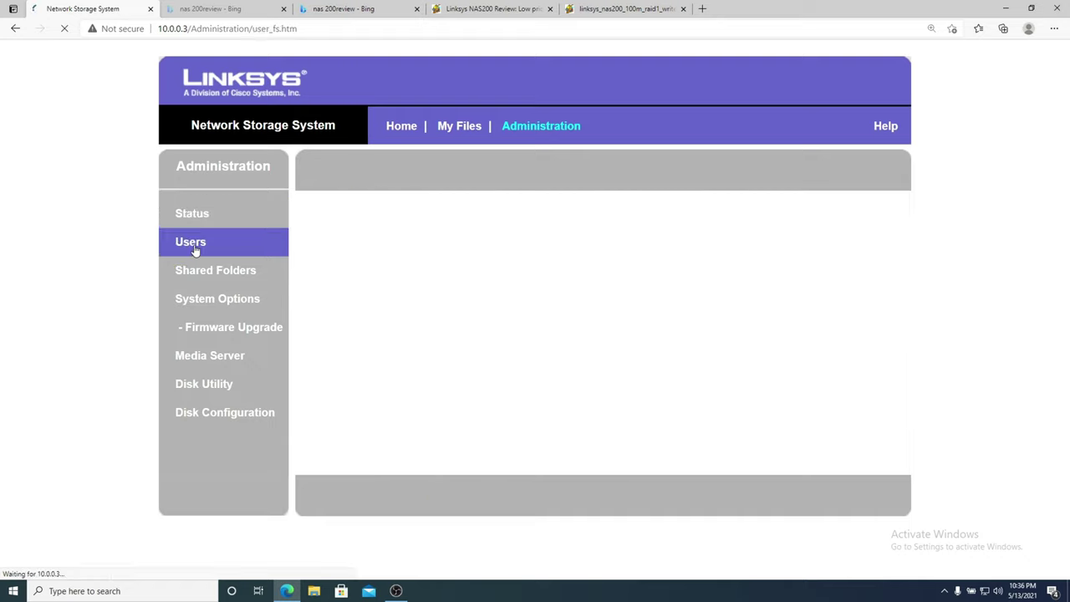
{"action": "left_click", "coordinate": [189, 271]}
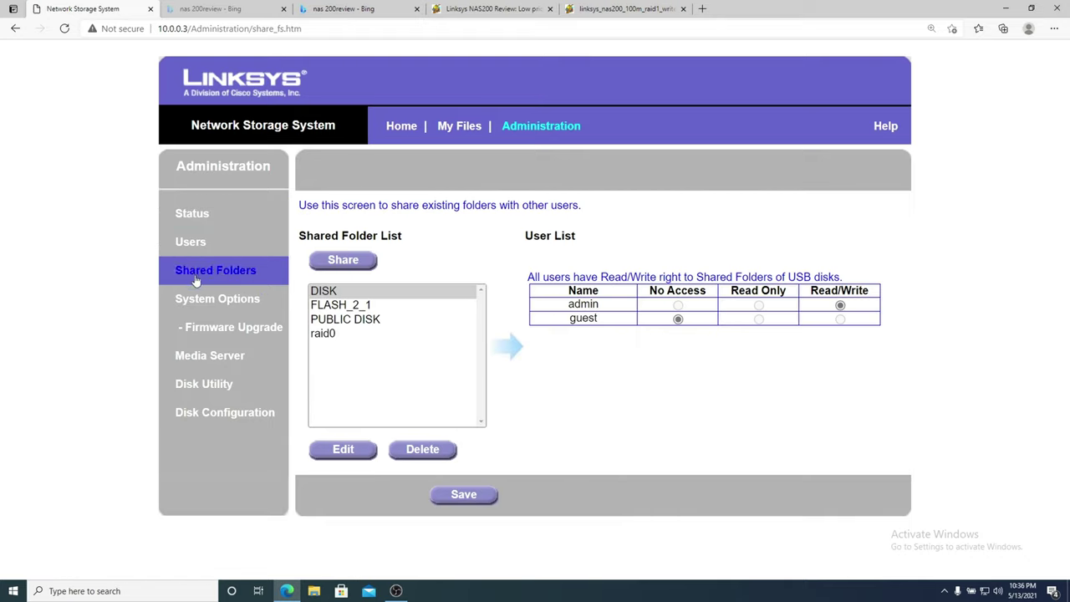
{"action": "left_click", "coordinate": [207, 301]}
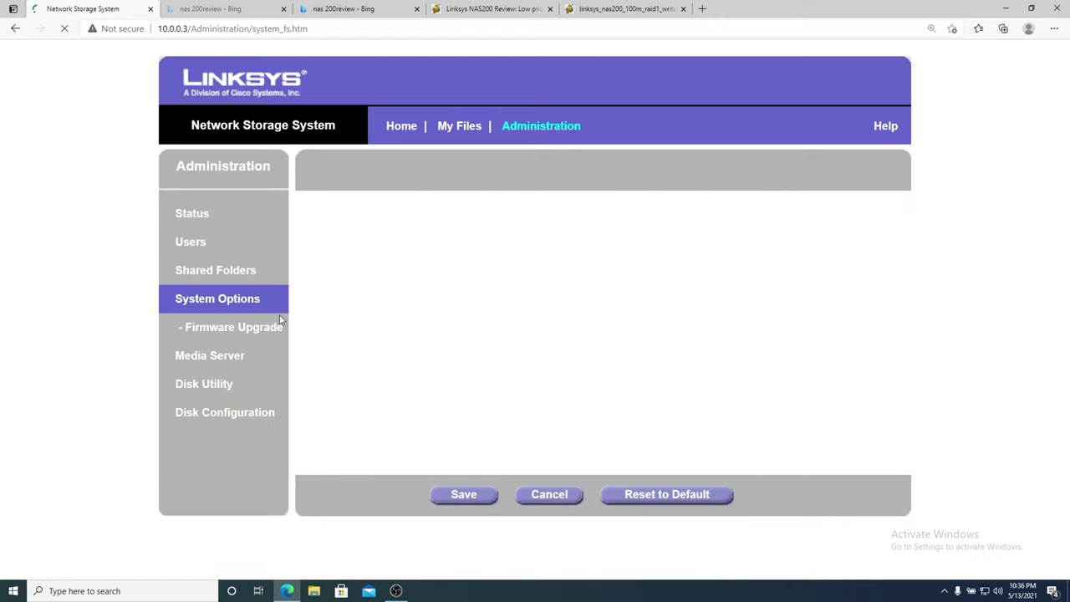
{"action": "scroll", "coordinate": [310, 316], "scroll_direction": "down", "scroll_amount": 2}
{"action": "scroll", "coordinate": [310, 316], "scroll_direction": "down", "scroll_amount": 4}
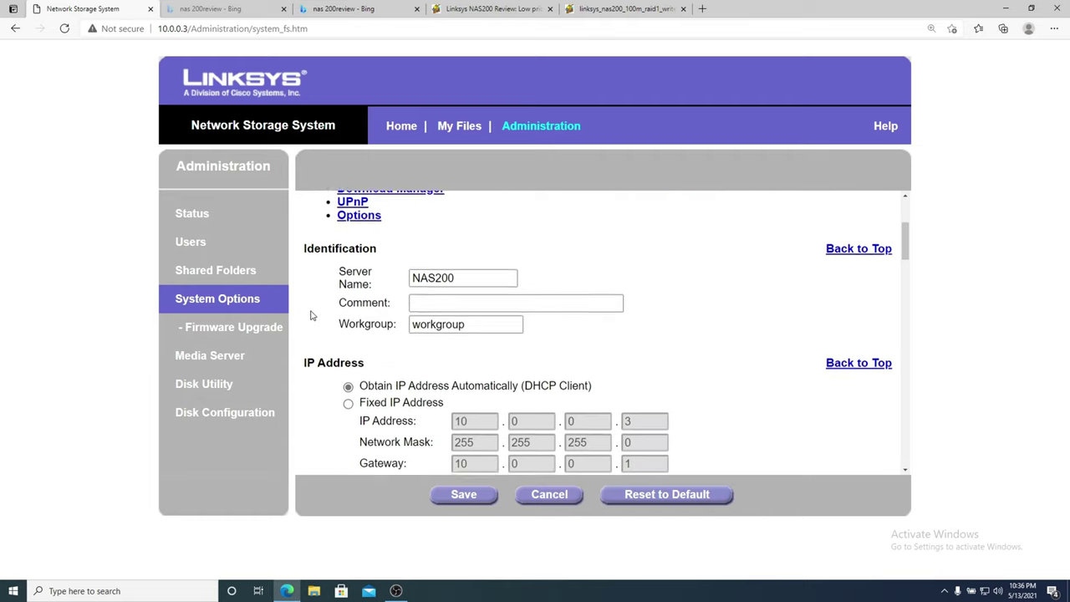
{"action": "scroll", "coordinate": [310, 316], "scroll_direction": "down", "scroll_amount": 3}
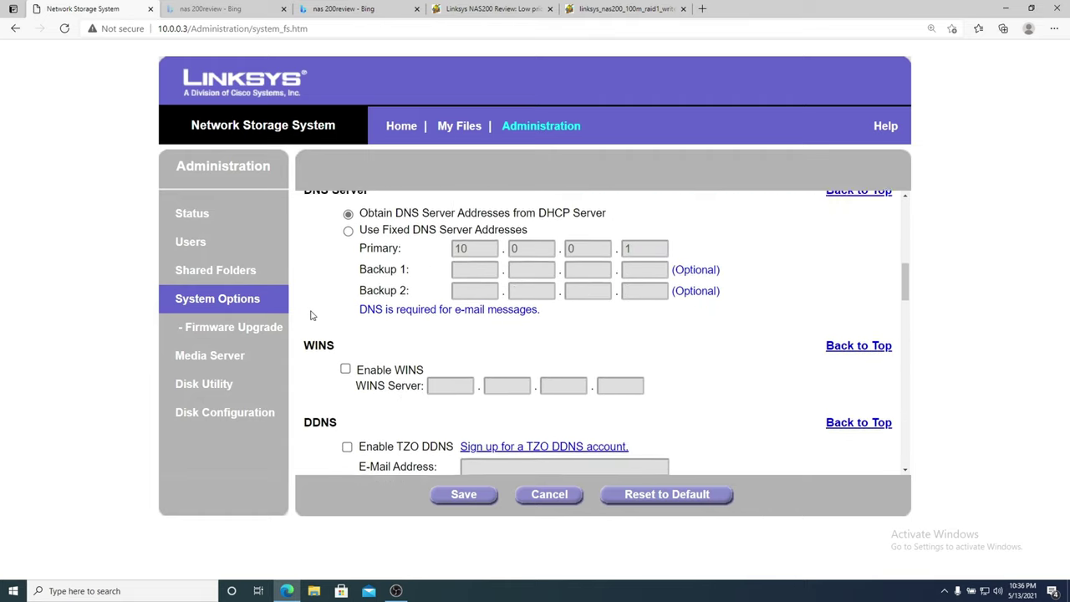
{"action": "left_click", "coordinate": [263, 335]}
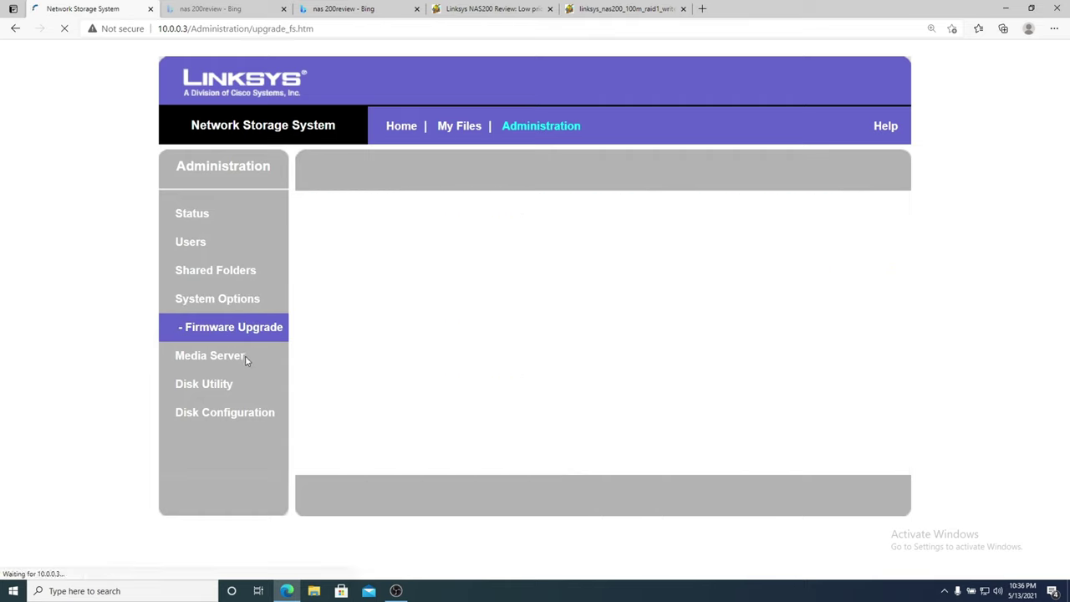
{"action": "left_click", "coordinate": [235, 366]}
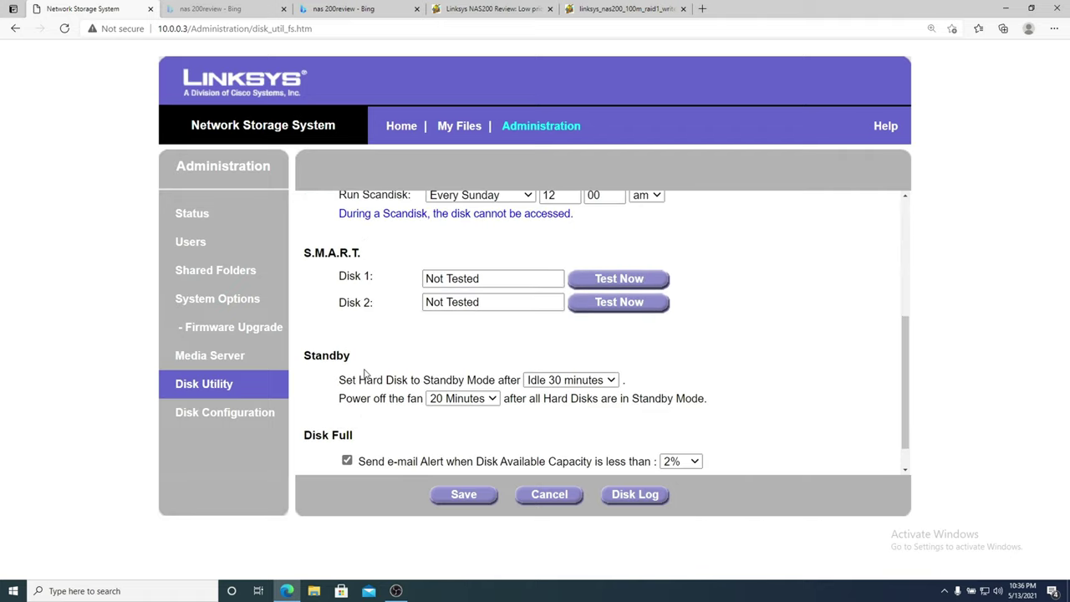
{"action": "left_click", "coordinate": [216, 415]}
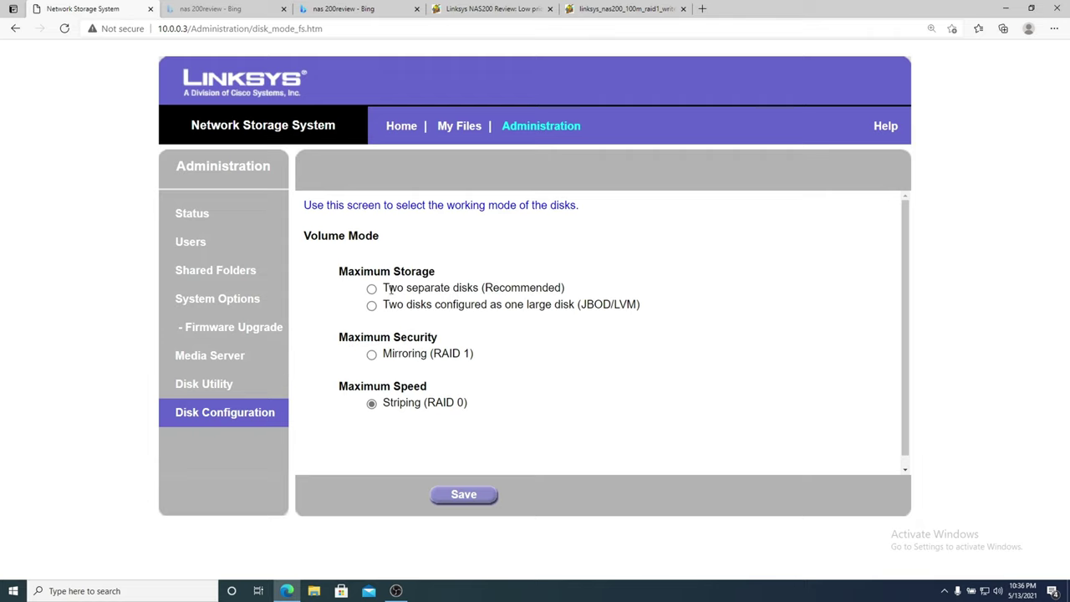
{"action": "left_click_drag", "start_coordinate": [388, 288], "coordinate": [537, 287]}
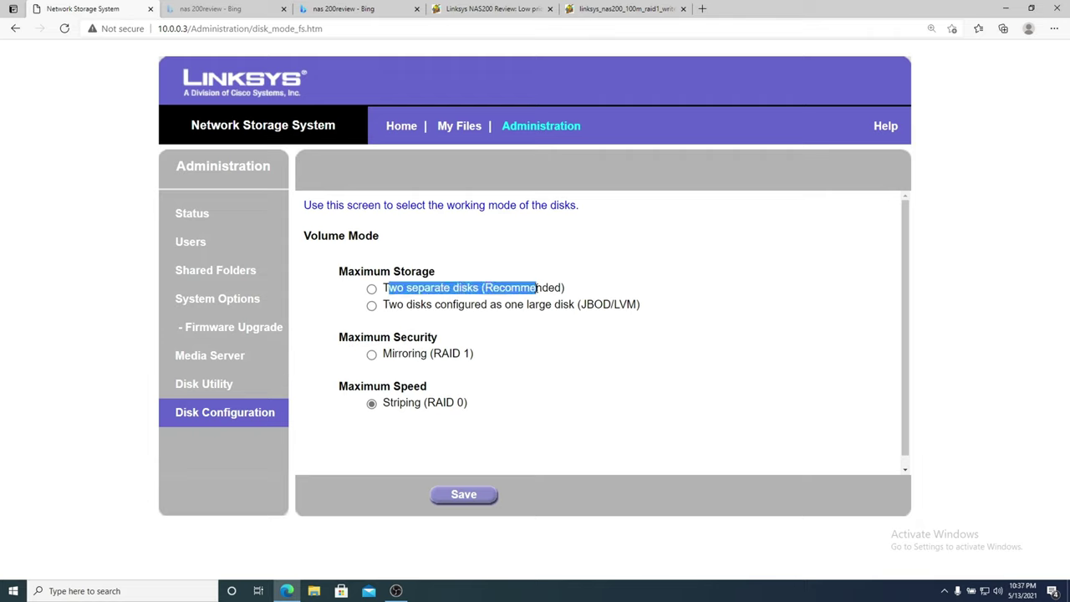
{"action": "left_click_drag", "start_coordinate": [465, 353], "coordinate": [403, 353]}
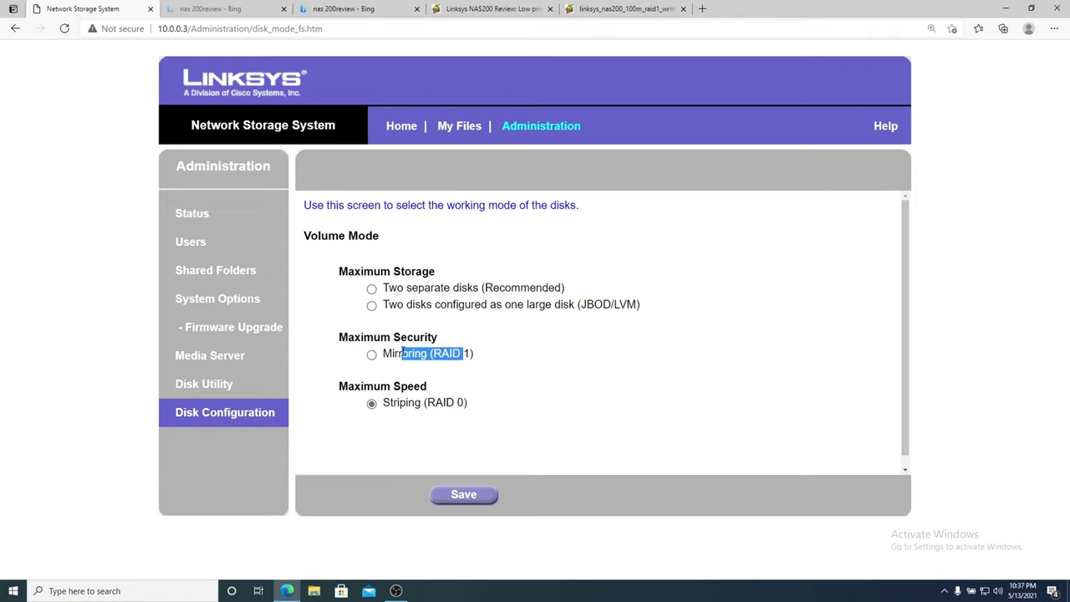
{"action": "left_click_drag", "start_coordinate": [394, 304], "coordinate": [627, 304]}
{"action": "left_click", "coordinate": [628, 304]}
{"action": "left_click_drag", "start_coordinate": [628, 305], "coordinate": [401, 304]}
{"action": "left_click", "coordinate": [400, 304]}
{"action": "left_click_drag", "start_coordinate": [394, 402], "coordinate": [437, 403]}
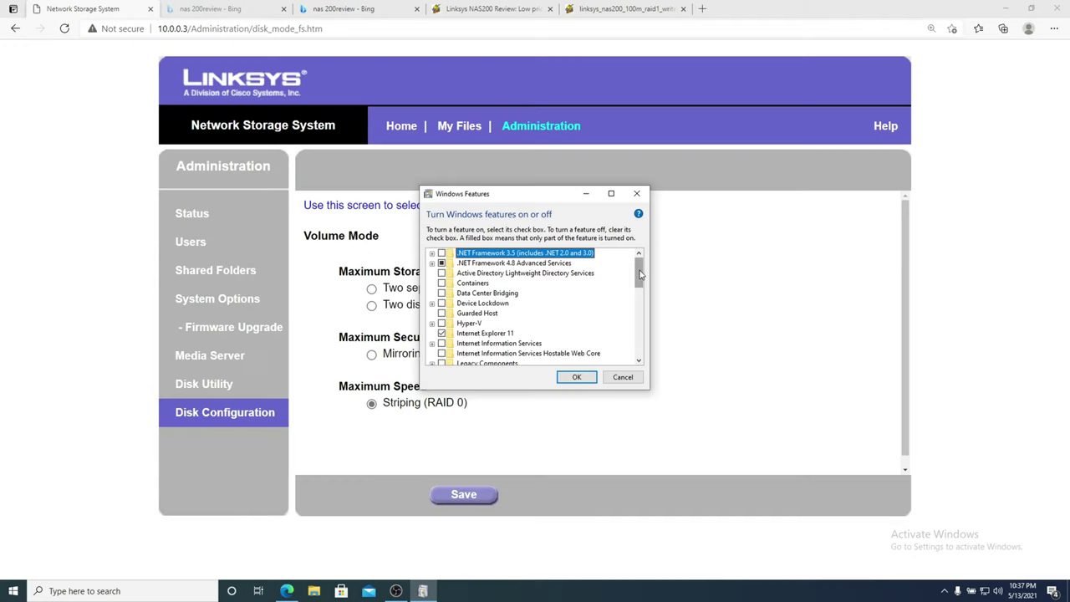
Select SMB 1.0/CIFS File Sharing Support and expand then collapse its sub-features.
{"action": "left_click", "coordinate": [498, 324]}
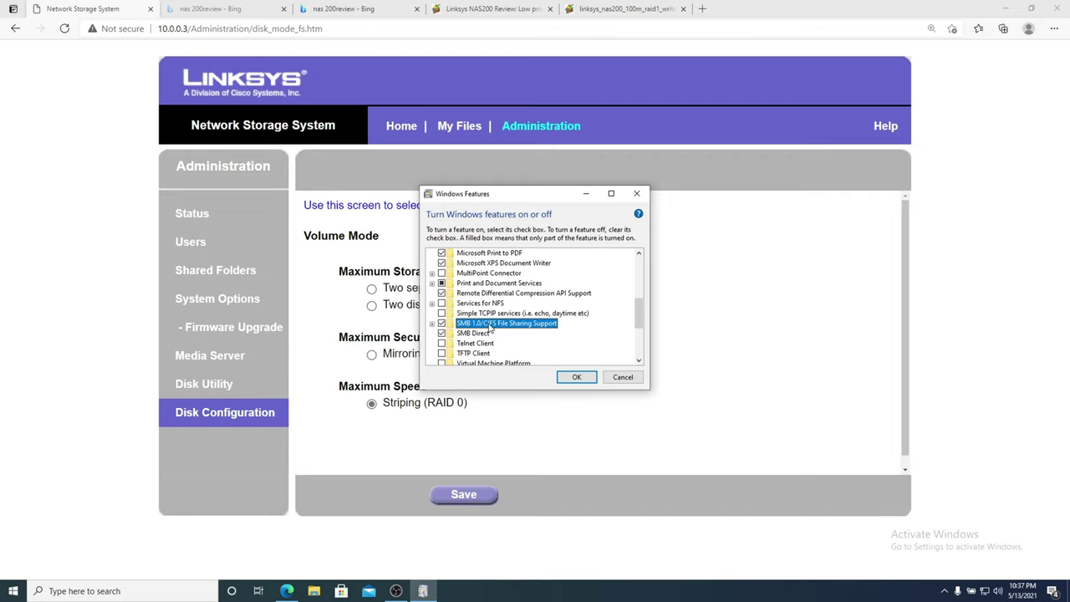
{"action": "left_click", "coordinate": [432, 324]}
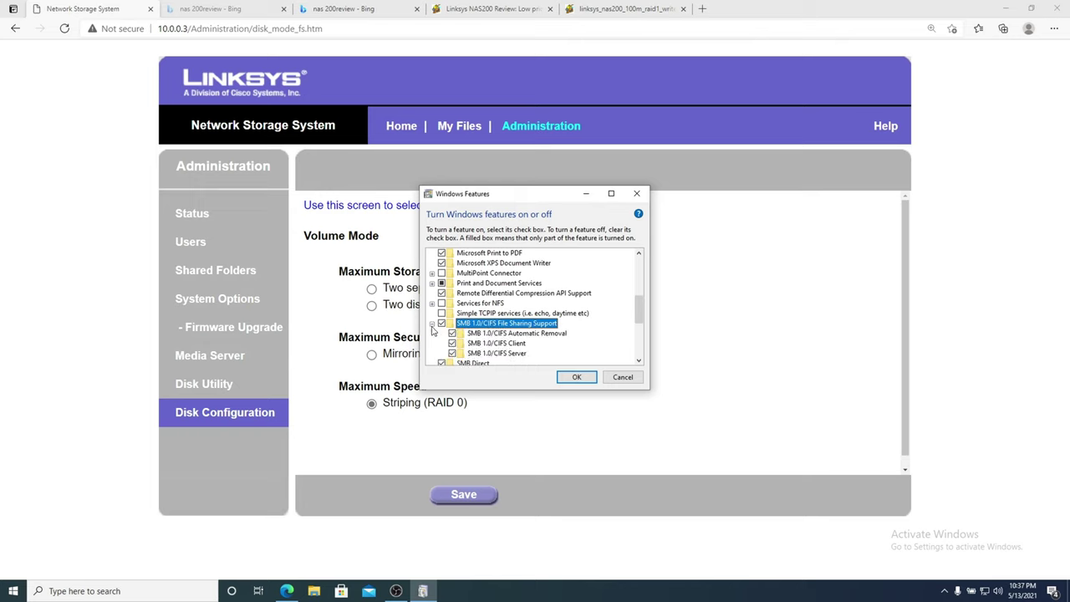
{"action": "left_click", "coordinate": [432, 324]}
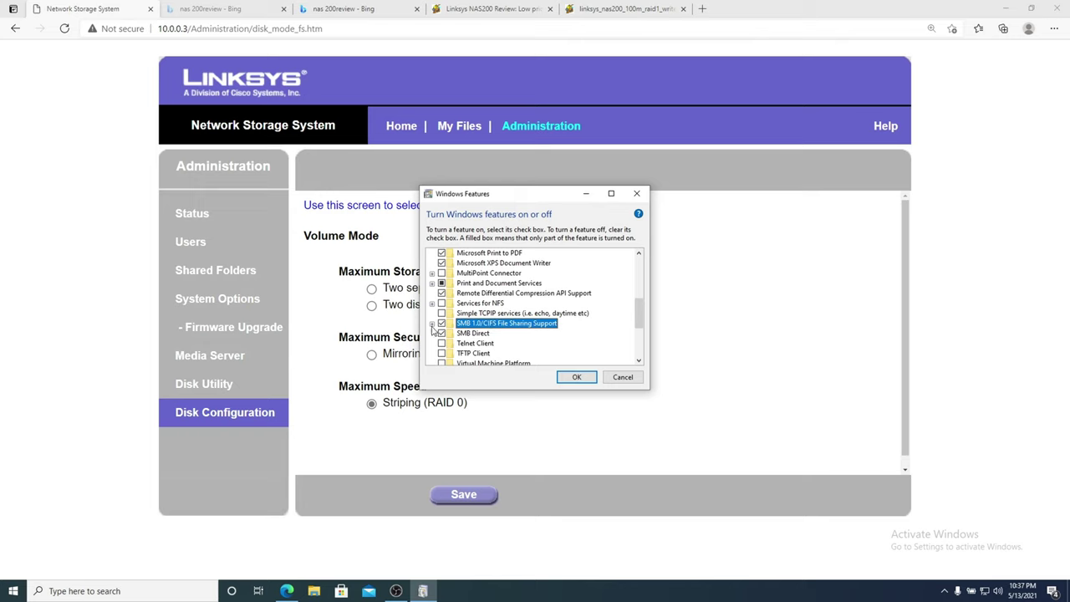
{"action": "left_click", "coordinate": [441, 333]}
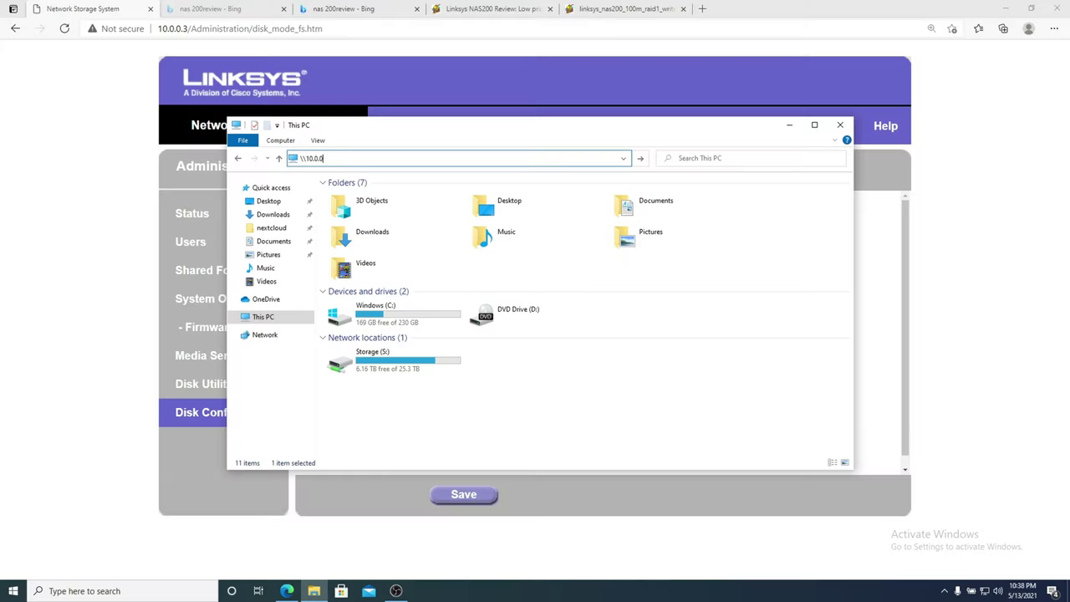
Browse to the NAS at \\10.0.0.3 and select its raid0 share.
{"action": "left_click", "coordinate": [435, 163]}
{"action": "key", "text": "Return"}
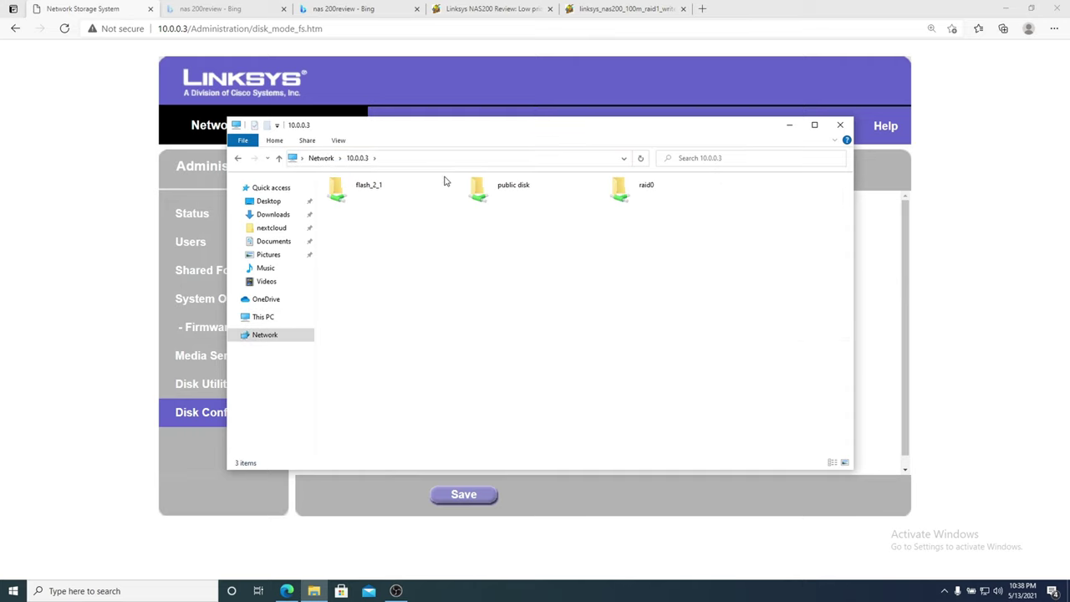
{"action": "left_click", "coordinate": [644, 201]}
{"action": "right_click", "coordinate": [644, 201]}
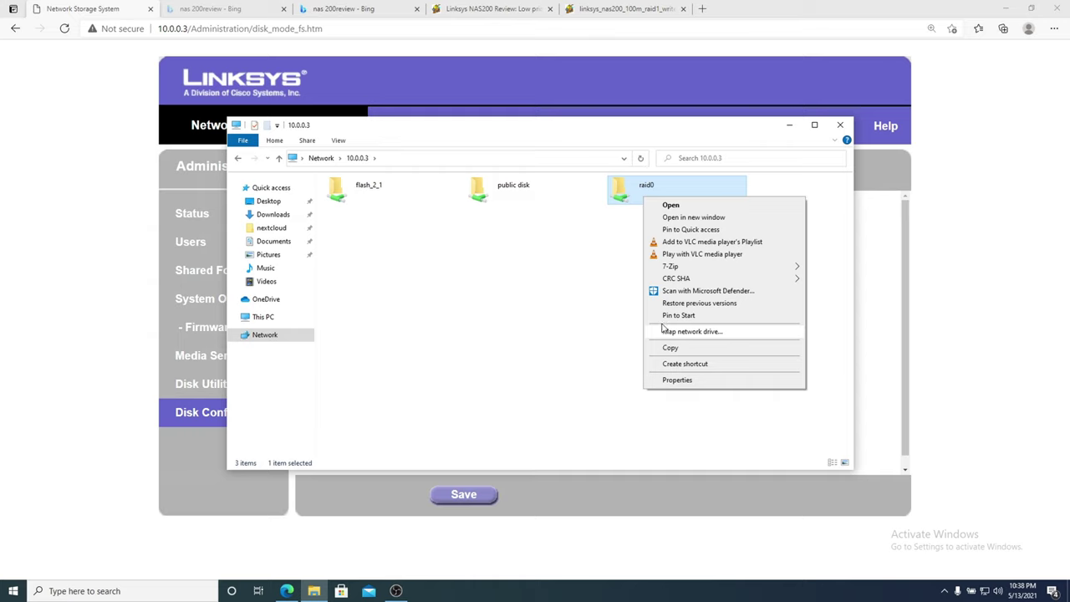
{"action": "key", "text": "Escape"}
Map the raid0 share as drive Z: and open a new Explorer window.
{"action": "right_click", "coordinate": [648, 210]}
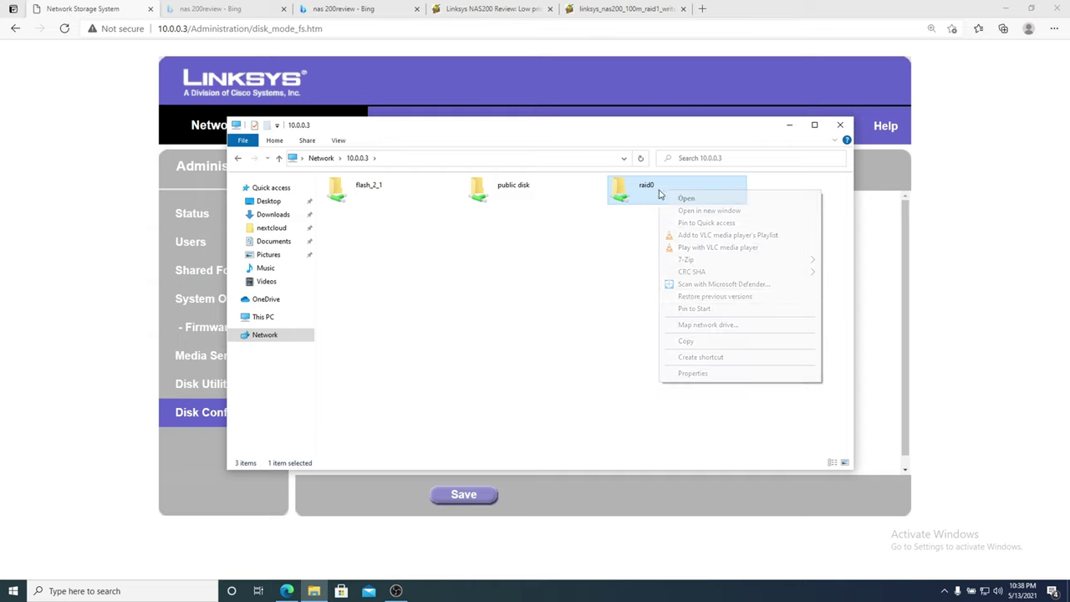
{"action": "left_click", "coordinate": [687, 325]}
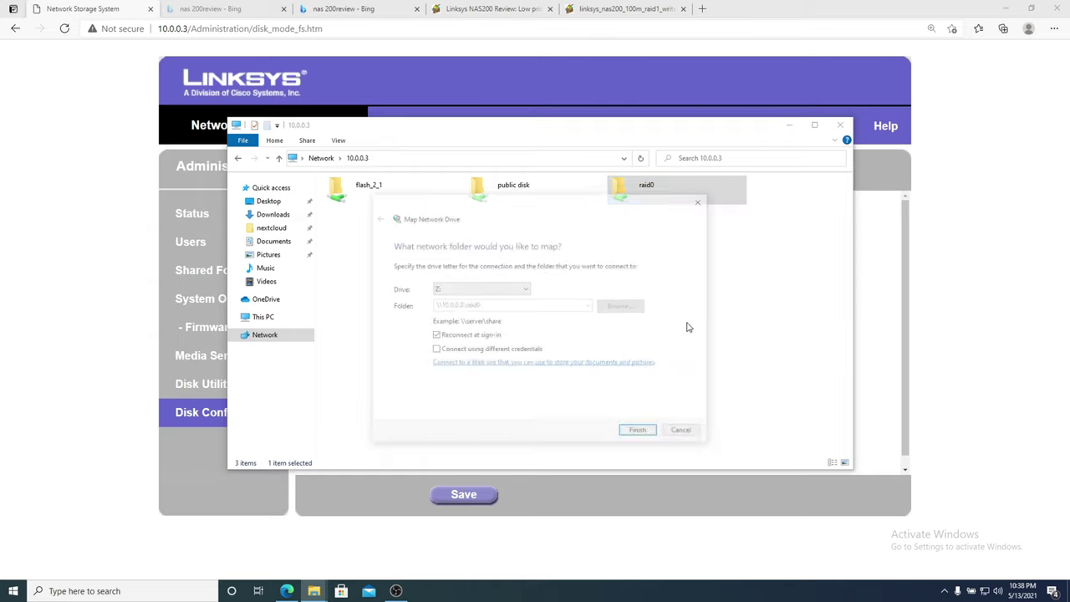
{"action": "left_click", "coordinate": [639, 432]}
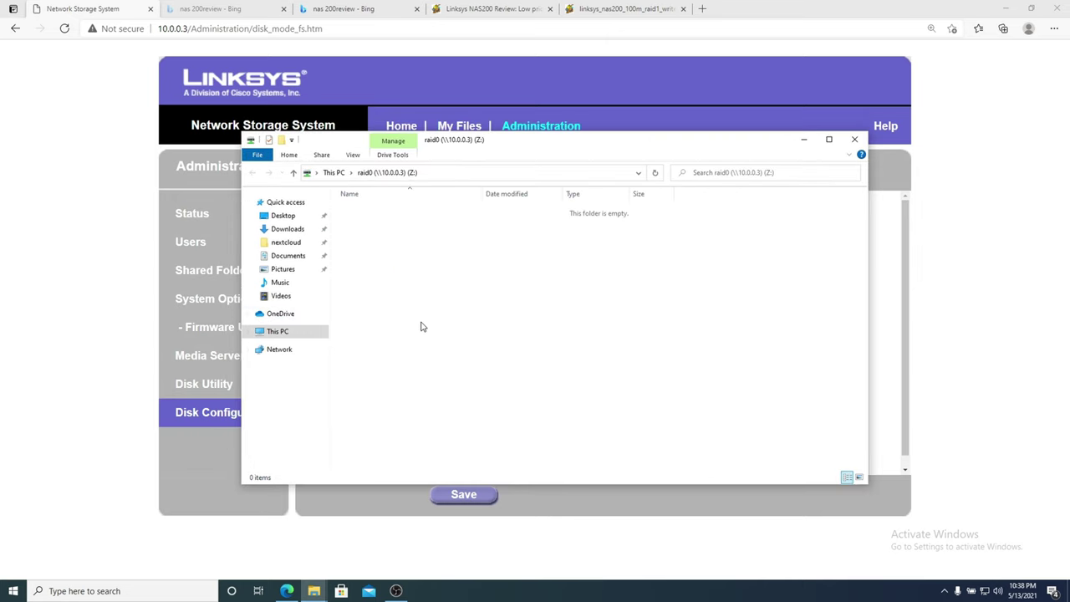
{"action": "key", "text": "super+e"}
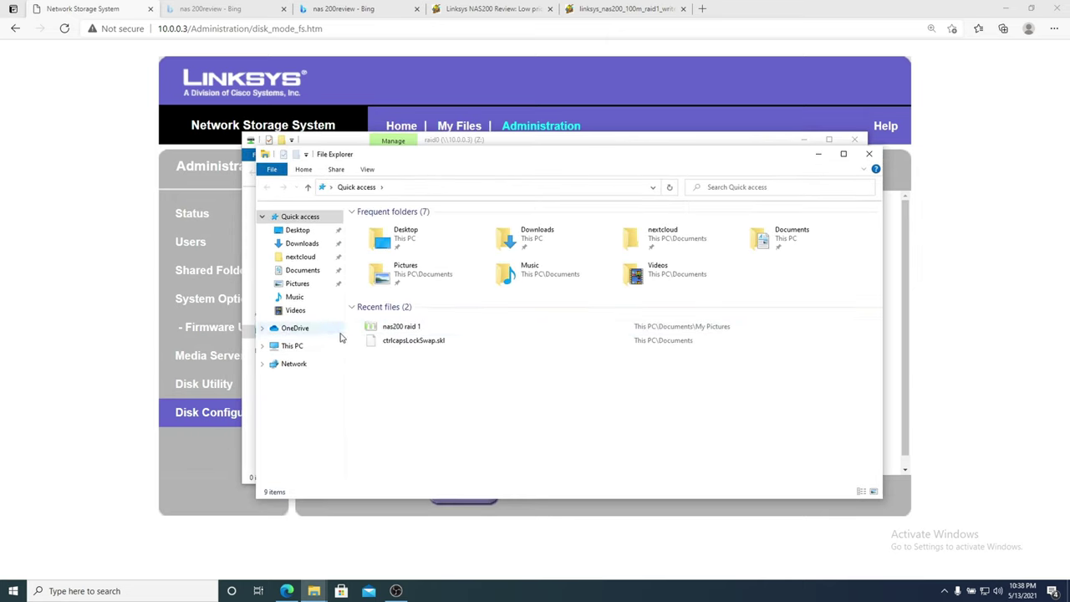
Copy the nas200 raid 1 screenshot file onto the raid0 share.
{"action": "left_click", "coordinate": [386, 327]}
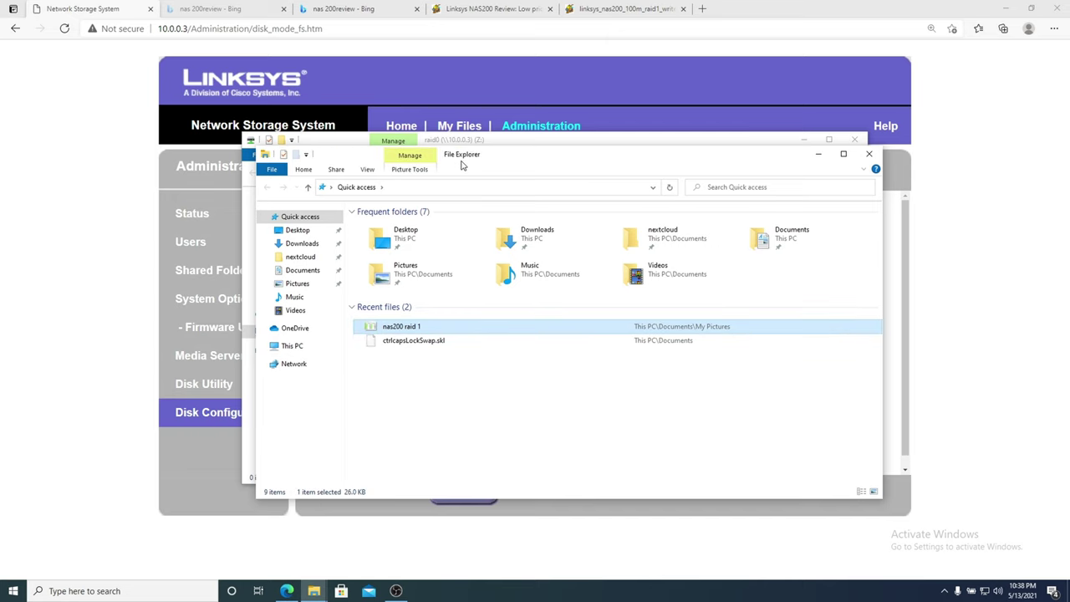
{"action": "left_click_drag", "start_coordinate": [462, 165], "coordinate": [873, 110]}
{"action": "left_click_drag", "start_coordinate": [820, 274], "coordinate": [554, 337]}
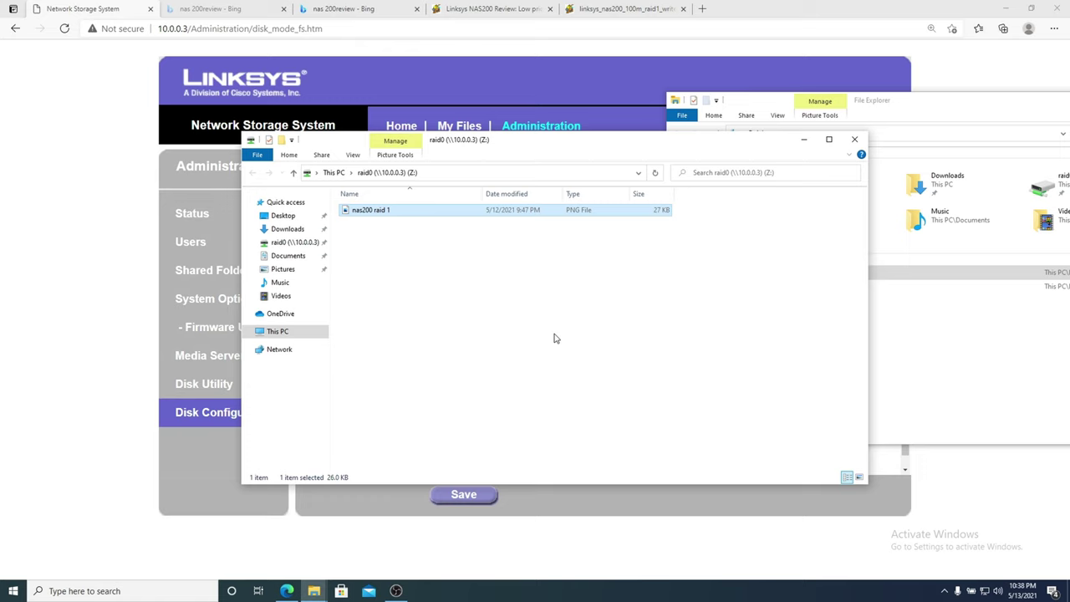
Drag DaVinci_Resolve_17.1.1_Windows zip from C:\temp into the raid0 (Z:) window.
{"action": "key", "text": "super+e"}
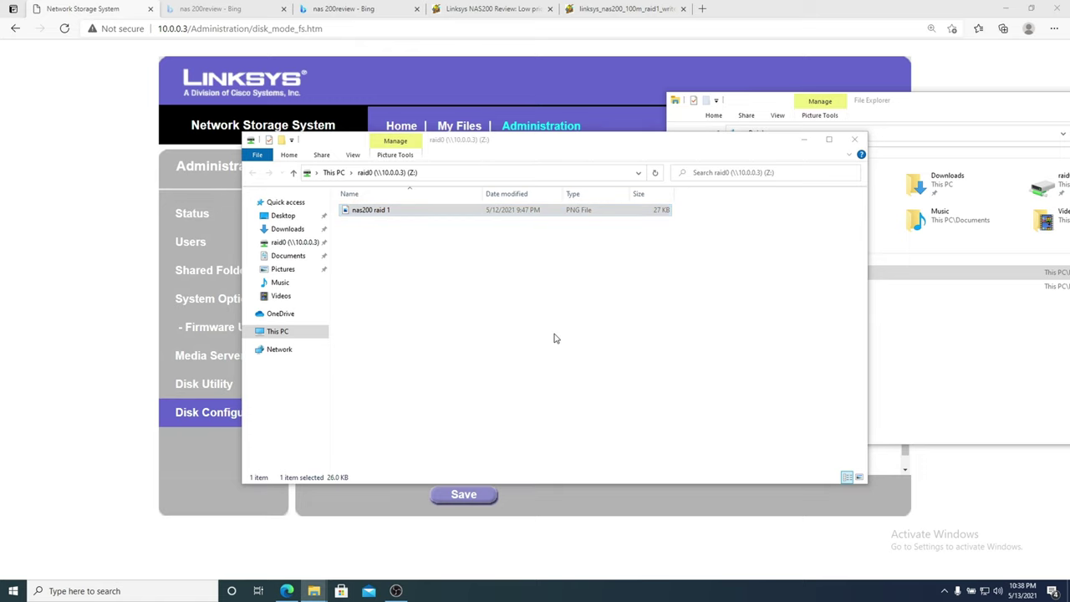
{"action": "left_click", "coordinate": [82, 207]}
{"action": "double_click", "coordinate": [135, 209]}
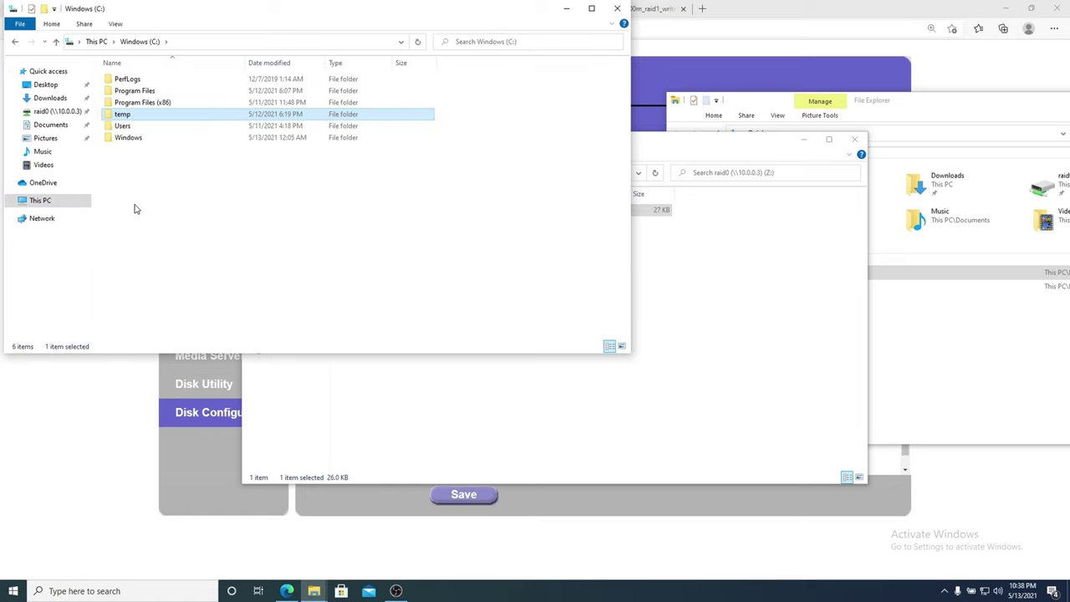
{"action": "key", "text": "Return"}
{"action": "left_click", "coordinate": [213, 84]}
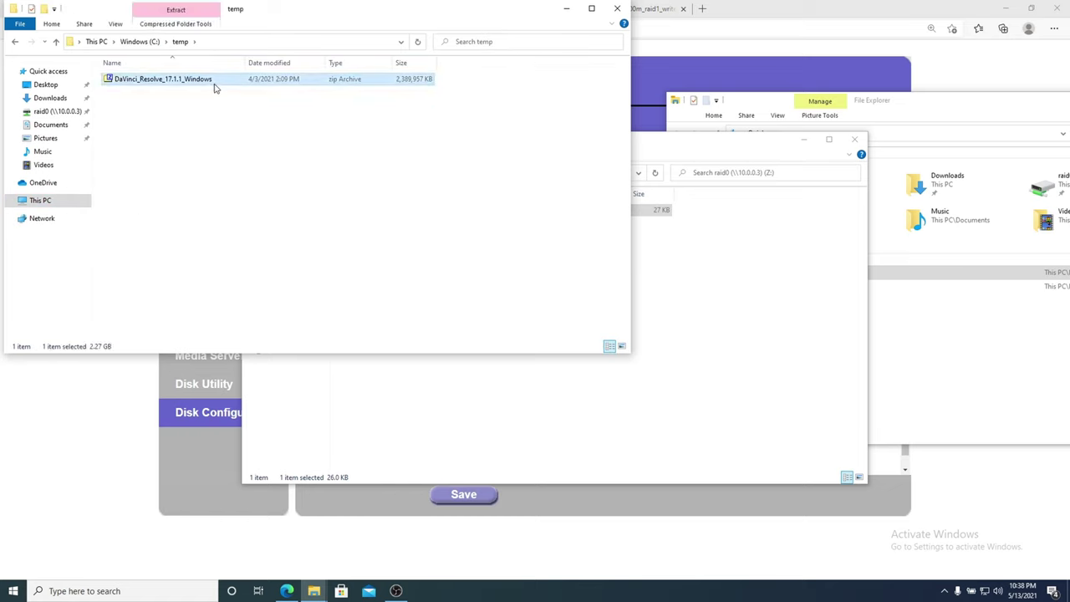
{"action": "key", "text": "Return"}
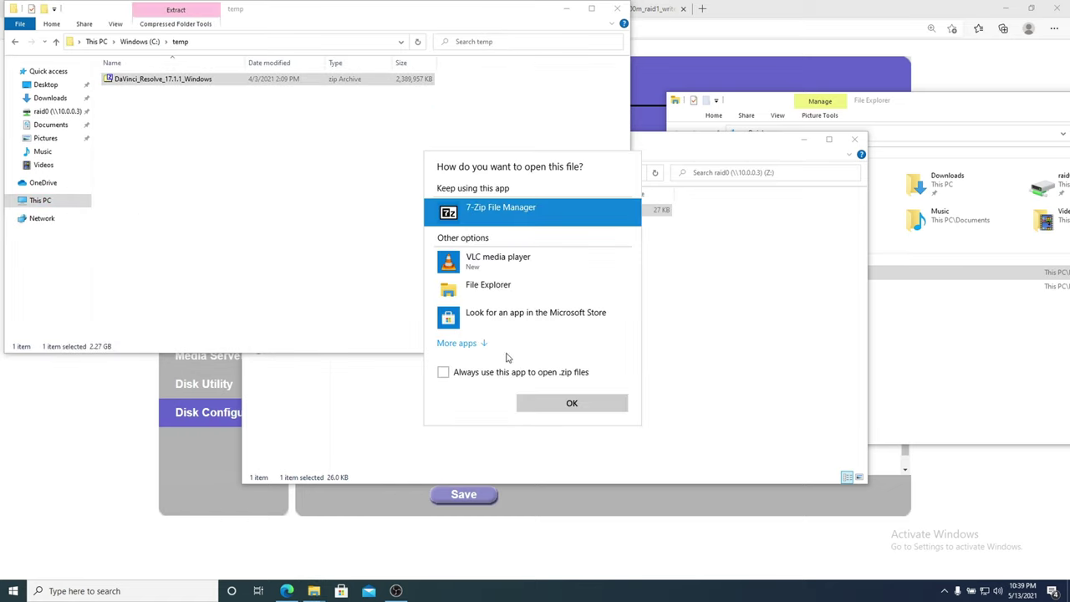
{"action": "key", "text": "Escape"}
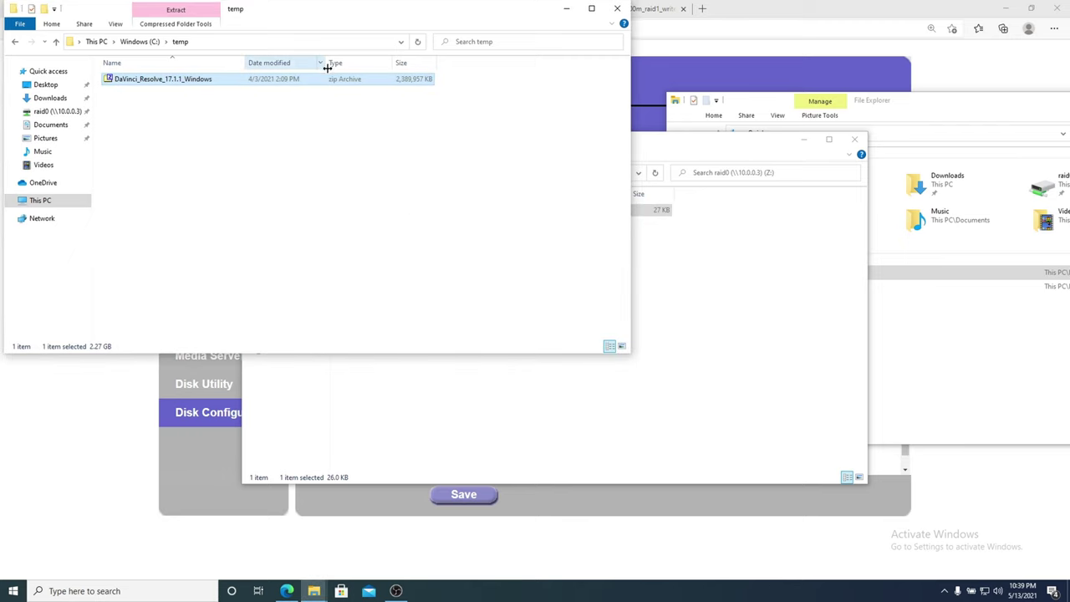
{"action": "left_click_drag", "start_coordinate": [330, 81], "coordinate": [695, 316]}
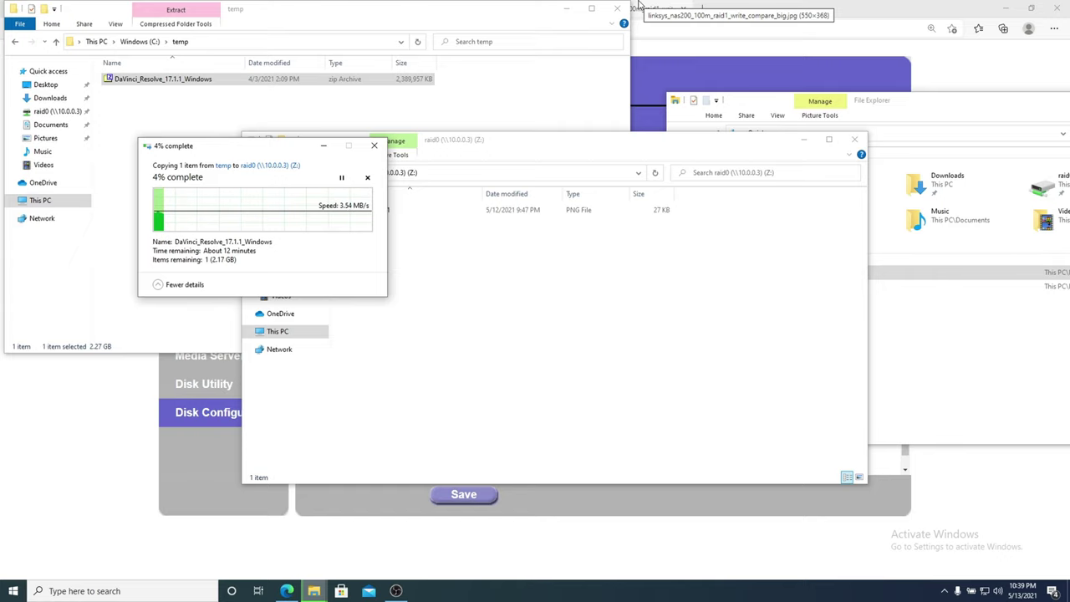
Zoom into the NAS200 review, read Figures 7 and 8, and switch to the enlarged RAID 1 chart.
{"action": "left_click", "coordinate": [639, 7]}
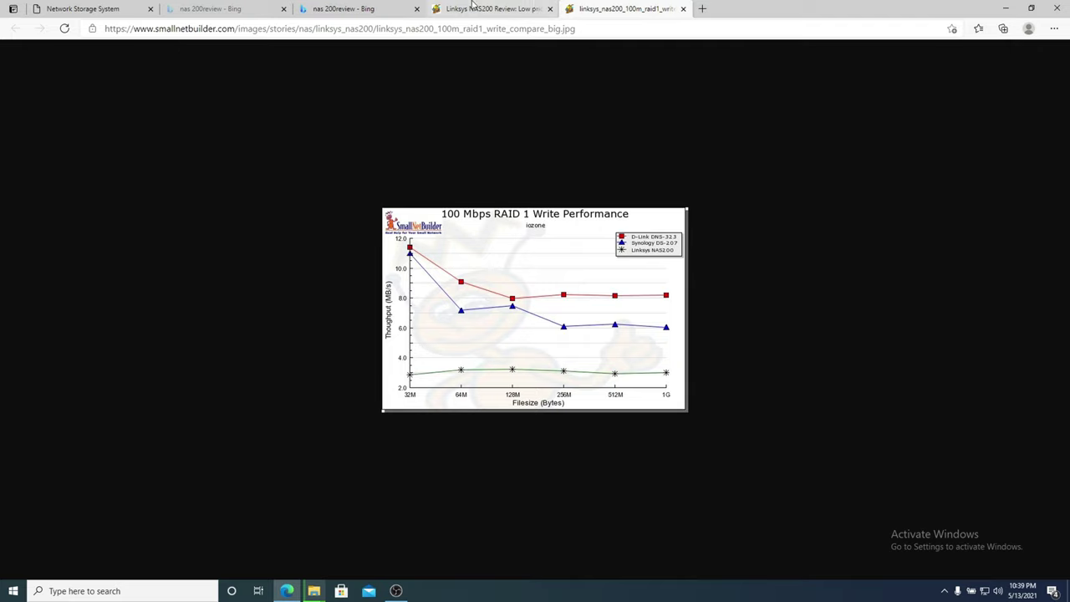
{"action": "left_click", "coordinate": [473, 7]}
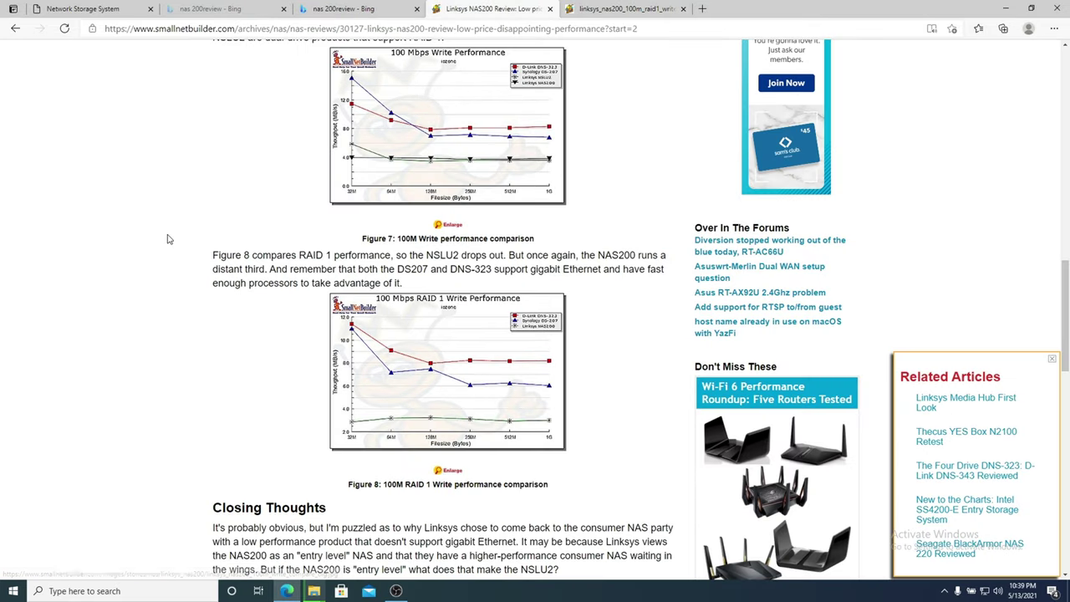
{"action": "key", "text": "ctrl+plus"}
{"action": "key", "text": "ctrl+plus"}
{"action": "key", "text": "ctrl+plus"}
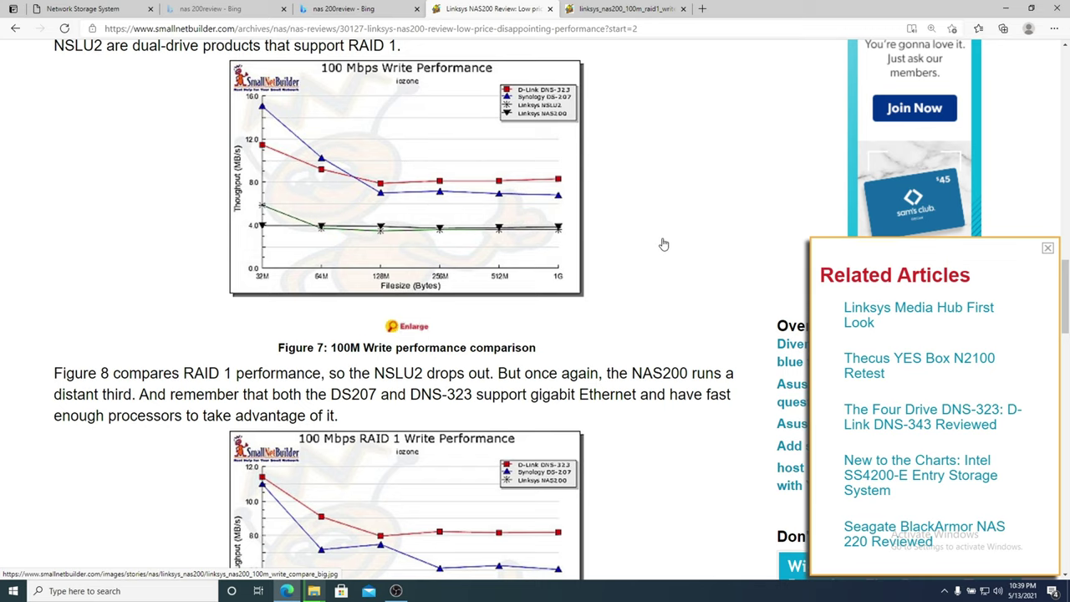
{"action": "scroll", "coordinate": [663, 244], "scroll_direction": "down", "scroll_amount": 3}
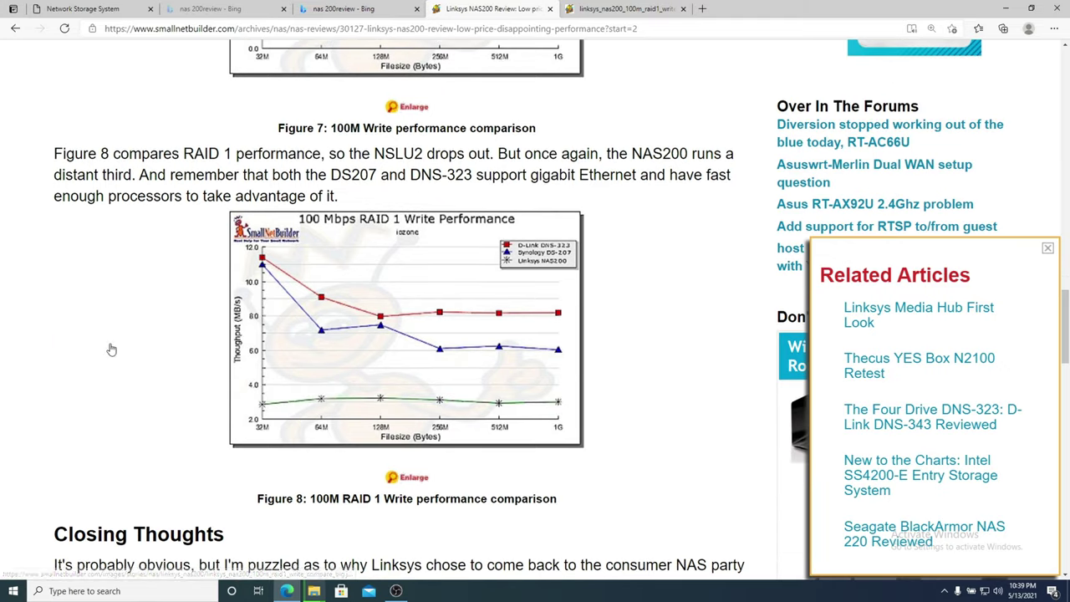
{"action": "scroll", "coordinate": [170, 303], "scroll_direction": "up", "scroll_amount": 1}
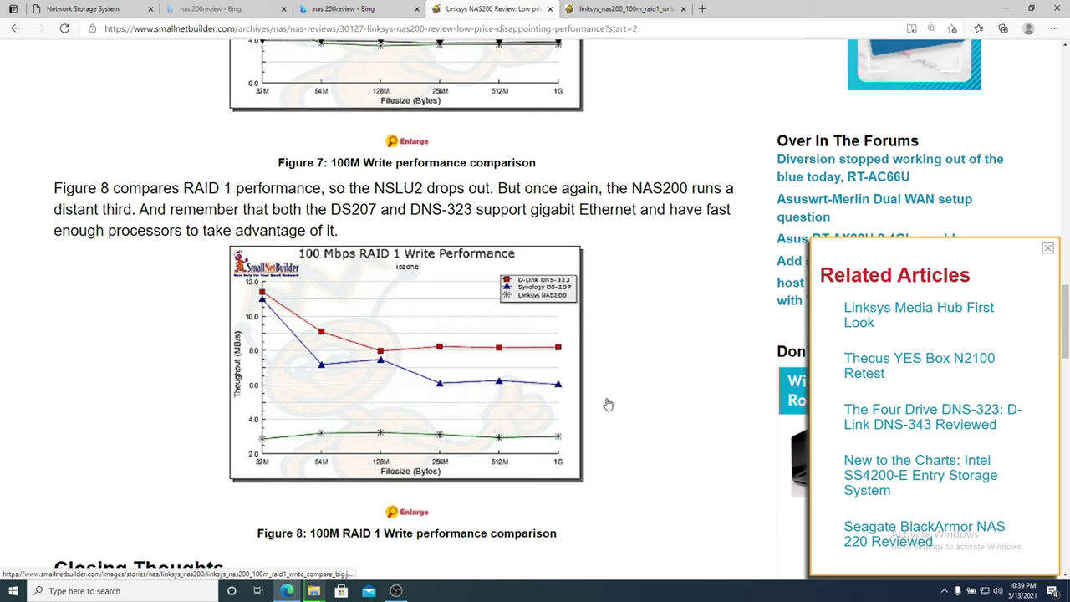
{"action": "scroll", "coordinate": [608, 404], "scroll_direction": "up", "scroll_amount": 1}
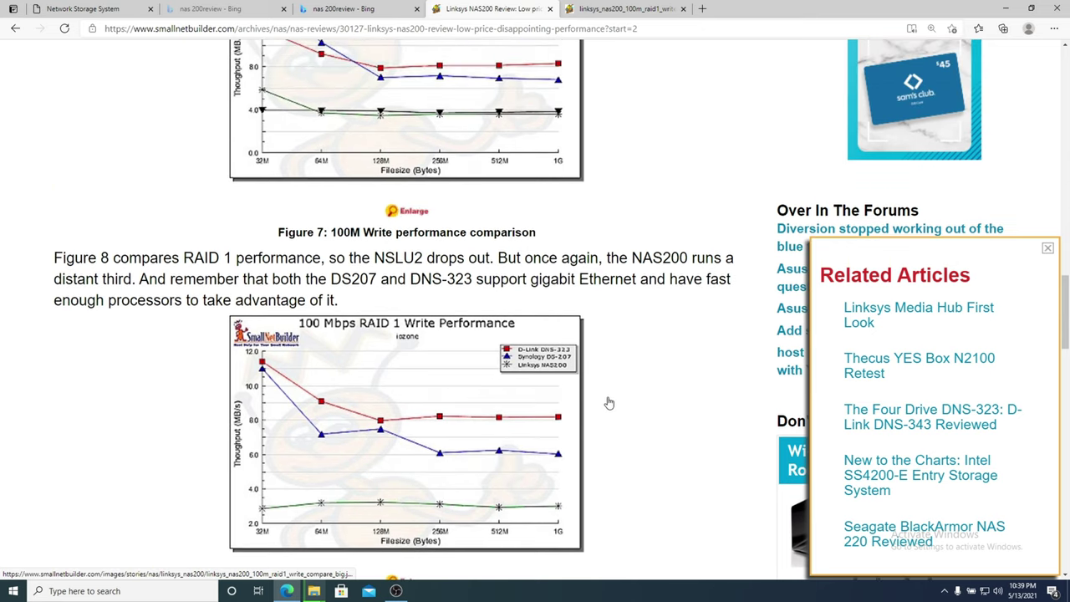
{"action": "scroll", "coordinate": [606, 410], "scroll_direction": "down", "scroll_amount": 1}
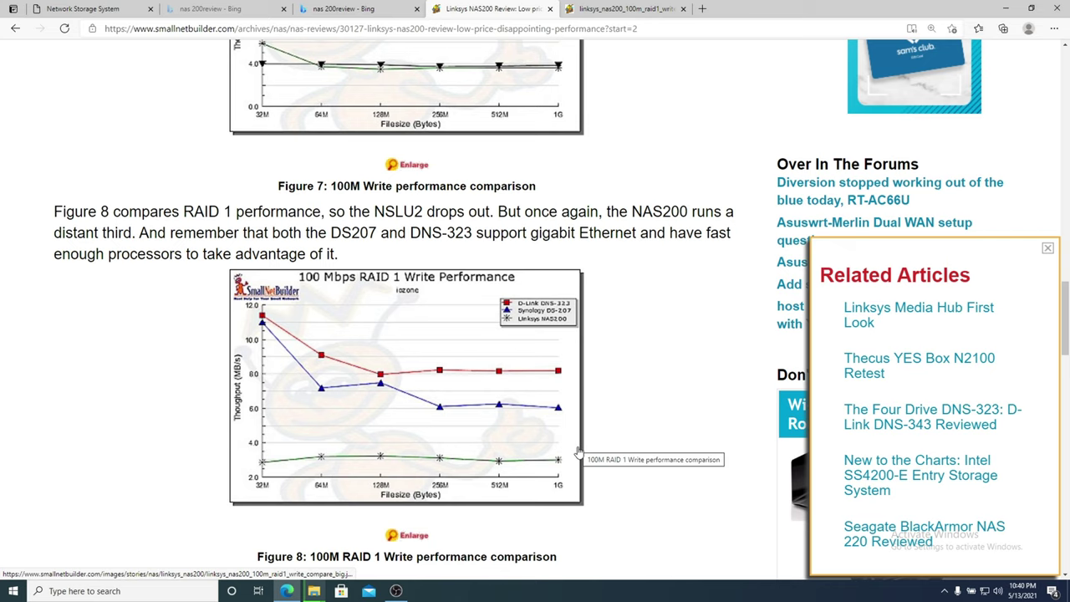
{"action": "scroll", "coordinate": [583, 457], "scroll_direction": "up", "scroll_amount": 1}
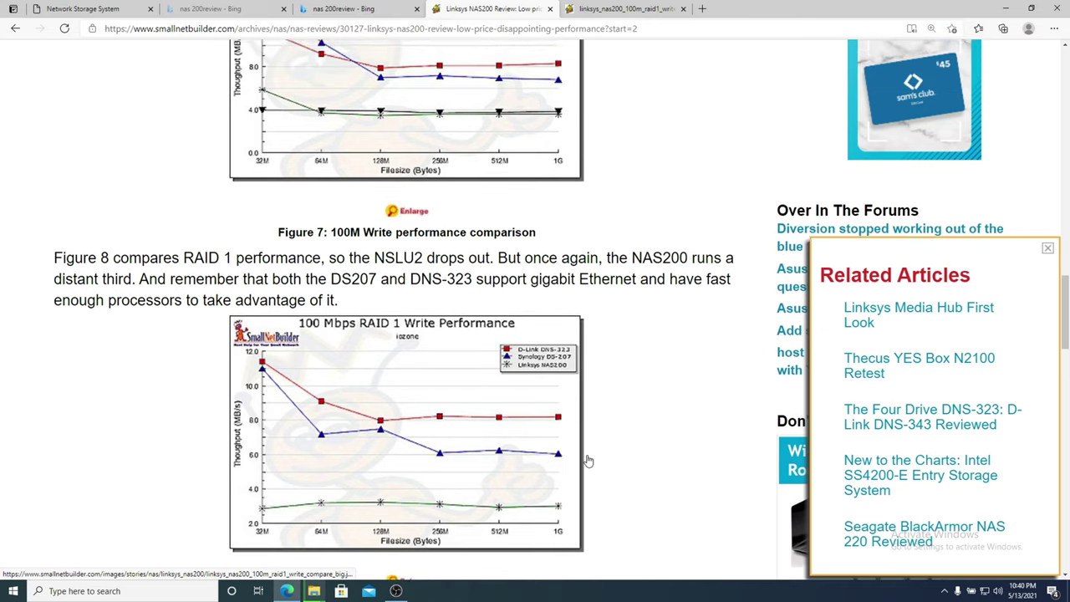
{"action": "scroll", "coordinate": [588, 461], "scroll_direction": "down", "scroll_amount": 1}
{"action": "scroll", "coordinate": [587, 461], "scroll_direction": "down", "scroll_amount": 5}
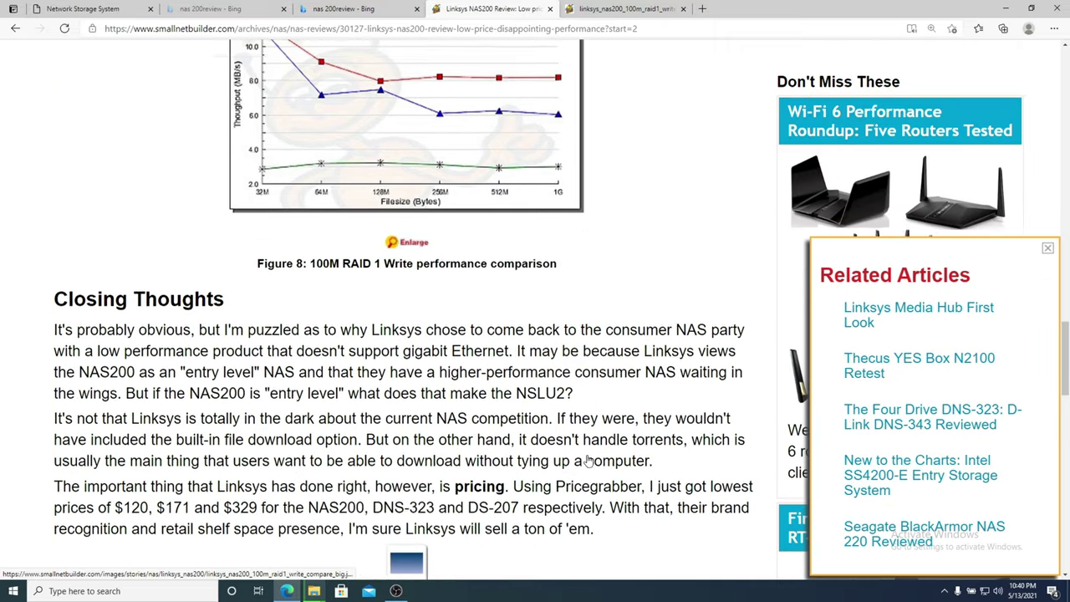
{"action": "scroll", "coordinate": [588, 461], "scroll_direction": "down", "scroll_amount": 1}
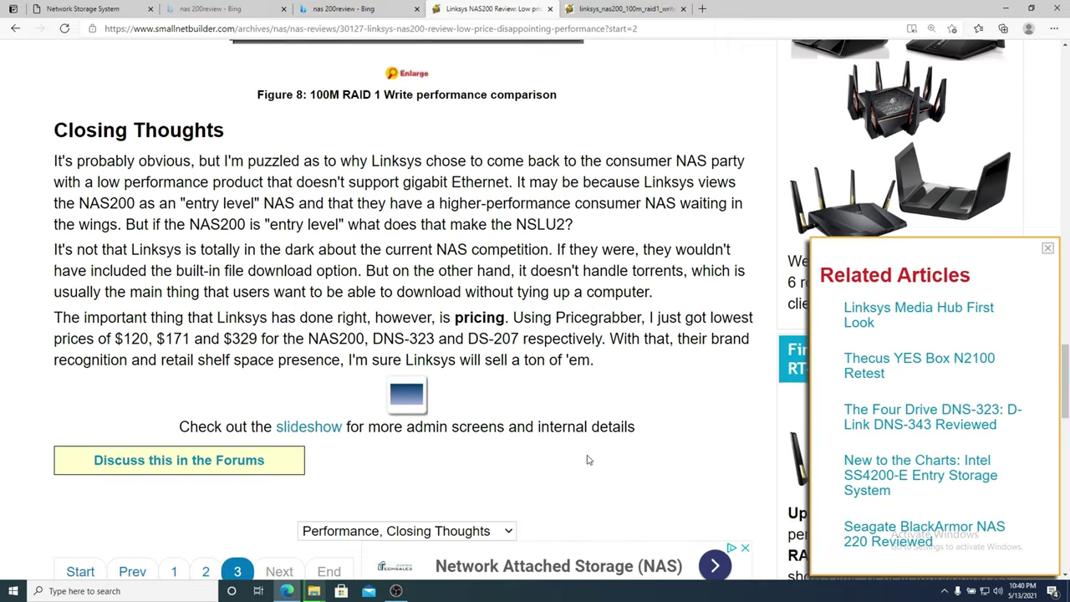
{"action": "key", "text": "ctrl+Tab"}
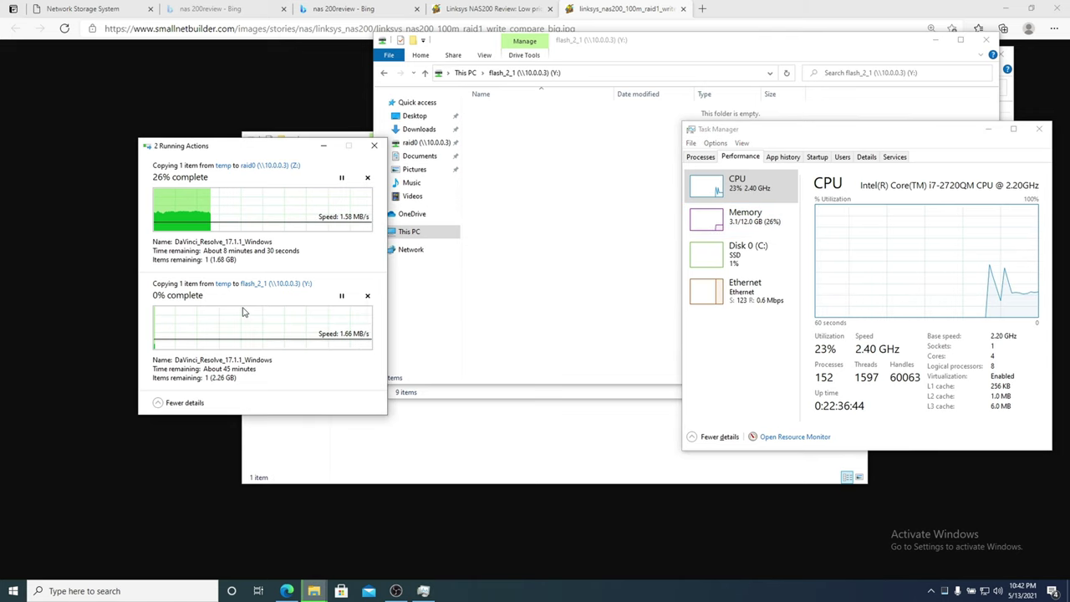
Glance at the disk benchmark results, then refresh the NAS200 disk status page.
{"action": "key", "text": "alt+Tab"}
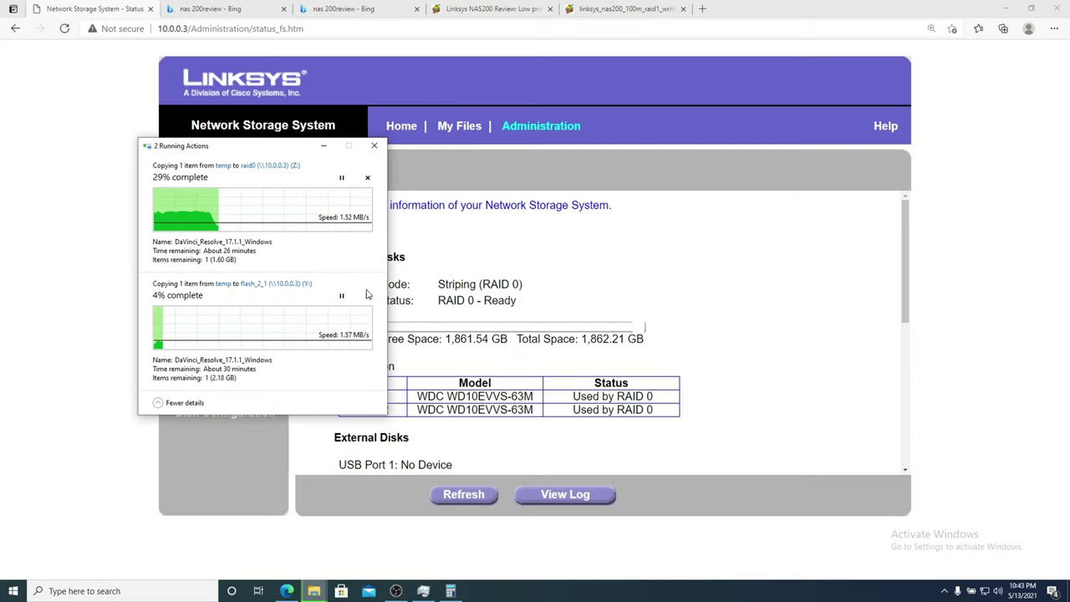
{"action": "left_click", "coordinate": [518, 296]}
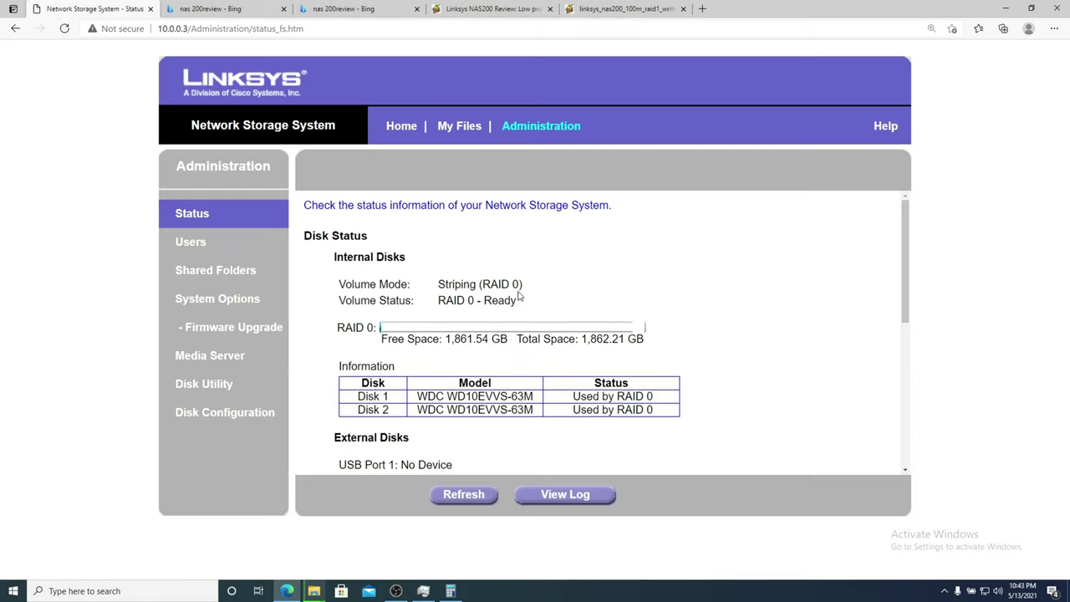
{"action": "left_click", "coordinate": [464, 494]}
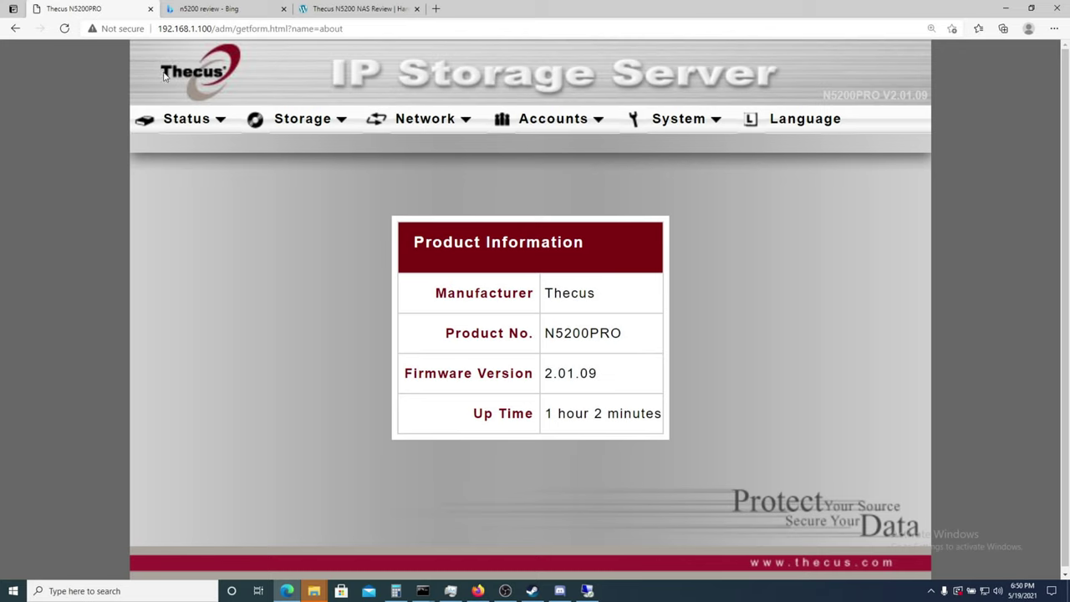
Open the System Information page, then the System Status page from the Status menu.
{"action": "left_click", "coordinate": [187, 119]}
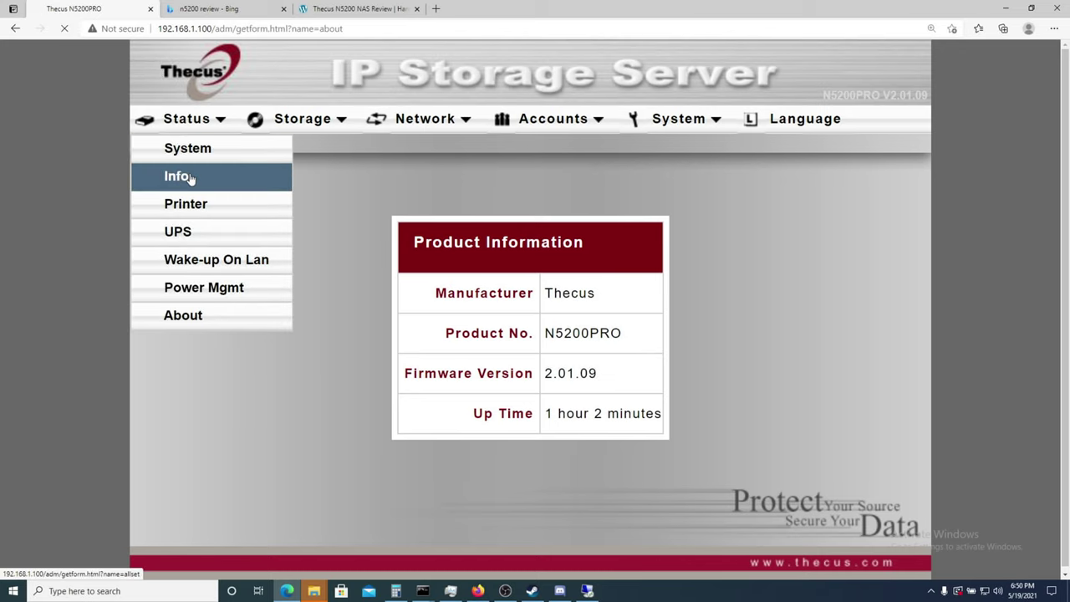
{"action": "left_click", "coordinate": [191, 178]}
{"action": "left_click", "coordinate": [187, 119]}
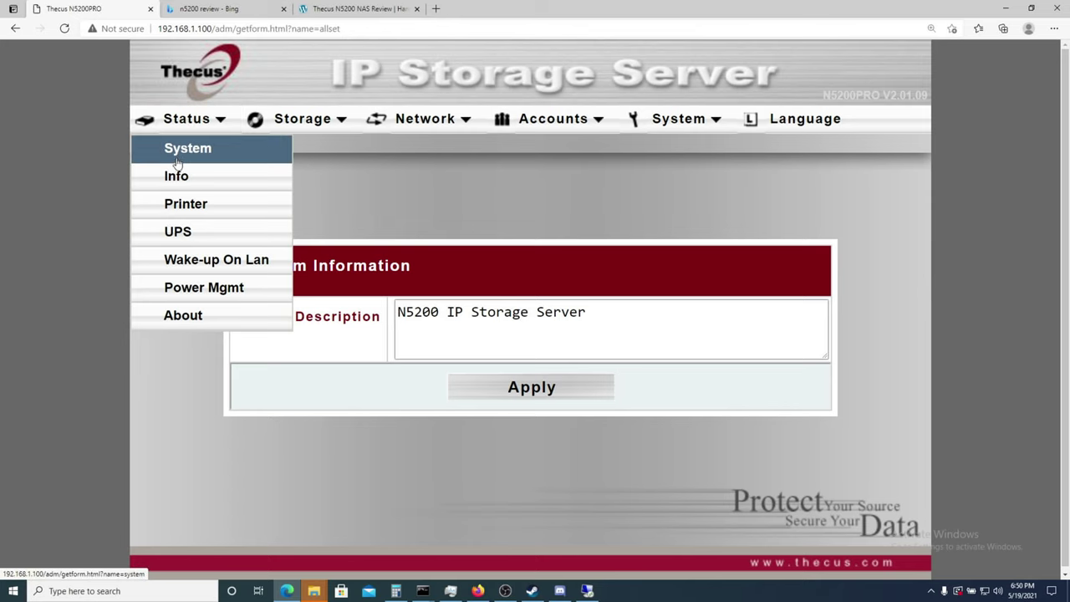
{"action": "left_click", "coordinate": [180, 159]}
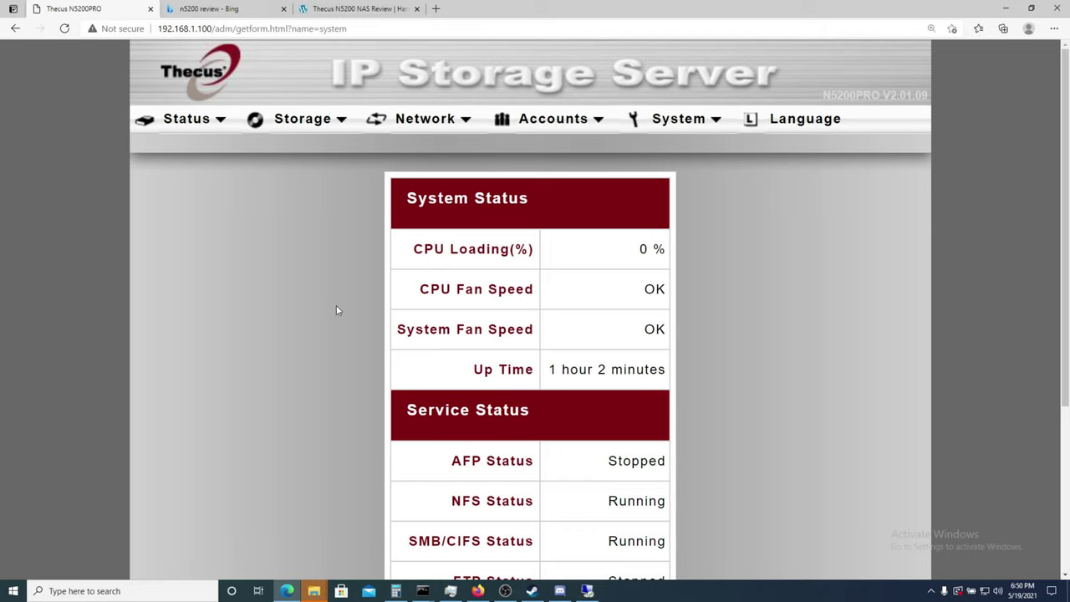
Review the Service Status rows, highlighting the Media Server and NFS Status entries.
{"action": "scroll", "coordinate": [247, 241], "scroll_direction": "down", "scroll_amount": 3}
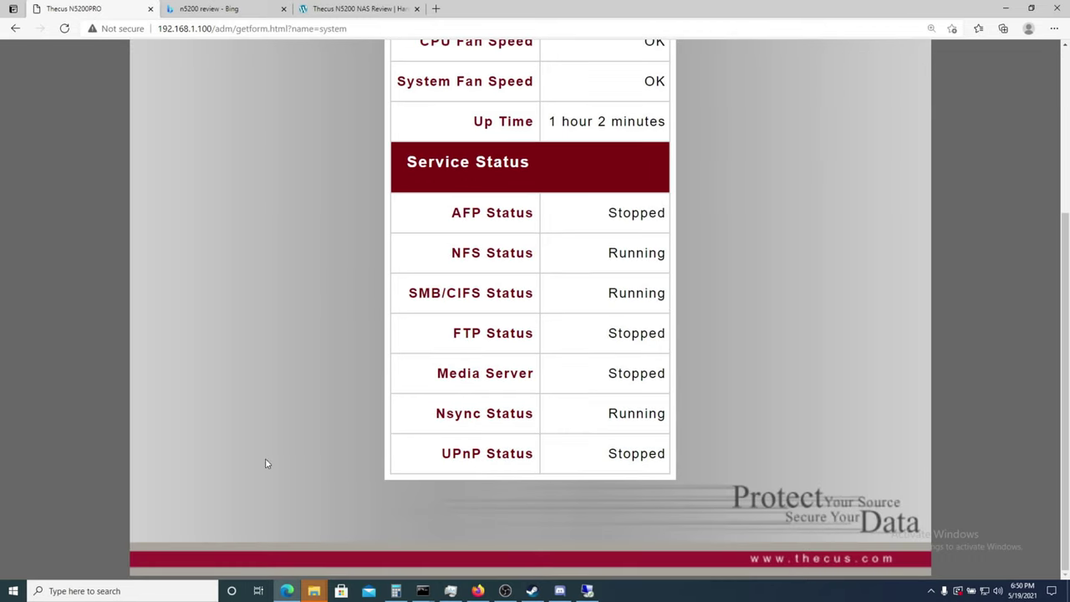
{"action": "left_click_drag", "start_coordinate": [440, 217], "coordinate": [623, 456]}
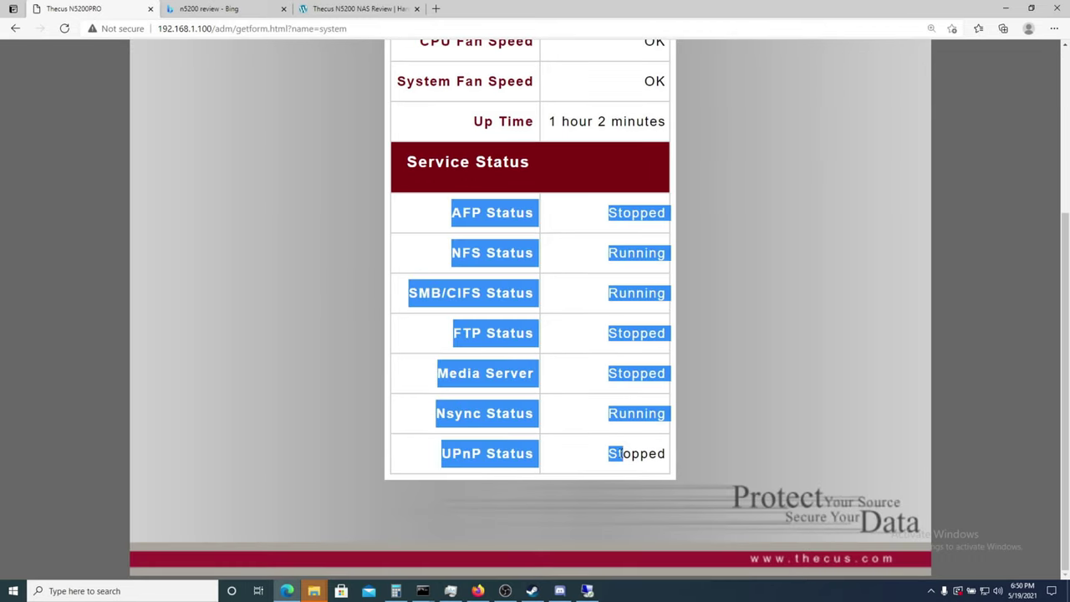
{"action": "left_click", "coordinate": [599, 475]}
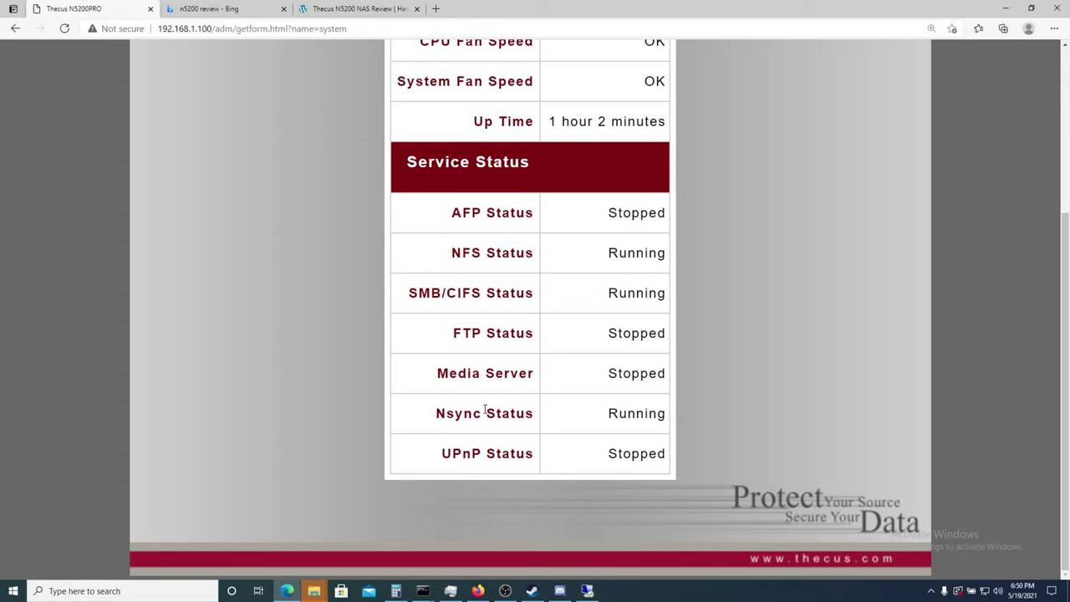
{"action": "left_click_drag", "start_coordinate": [436, 373], "coordinate": [570, 384]}
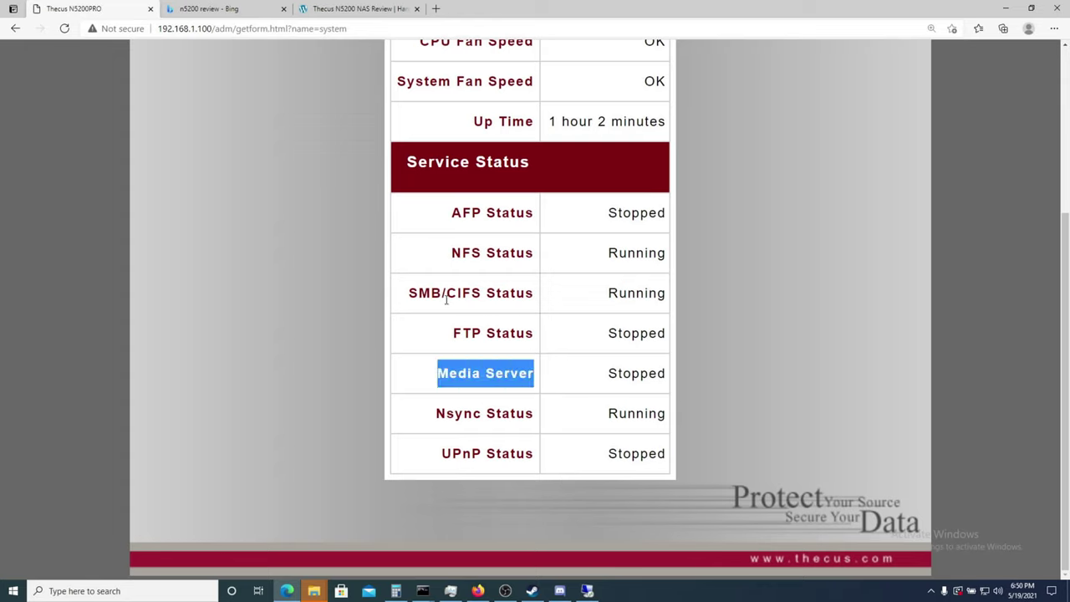
{"action": "left_click_drag", "start_coordinate": [452, 258], "coordinate": [458, 252]}
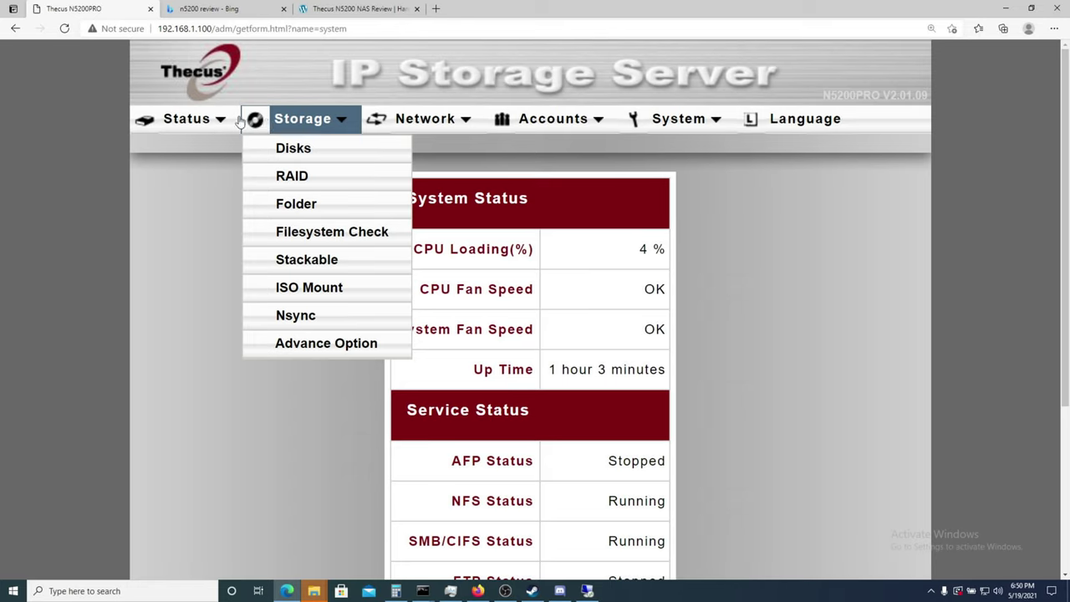
{"action": "mouse_move", "coordinate": [222, 121]}
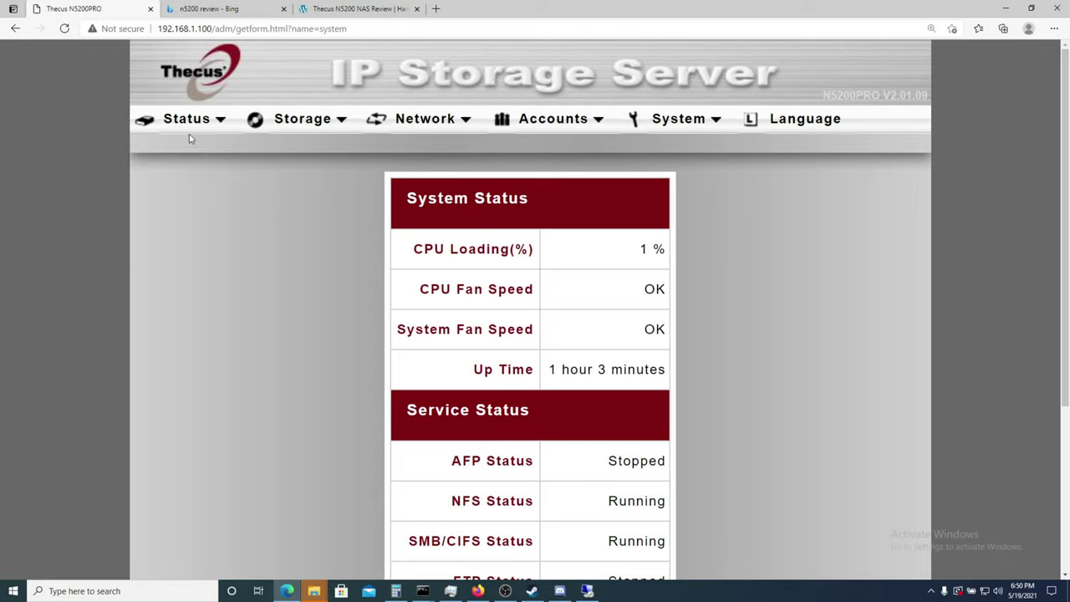
{"action": "mouse_move", "coordinate": [189, 121]}
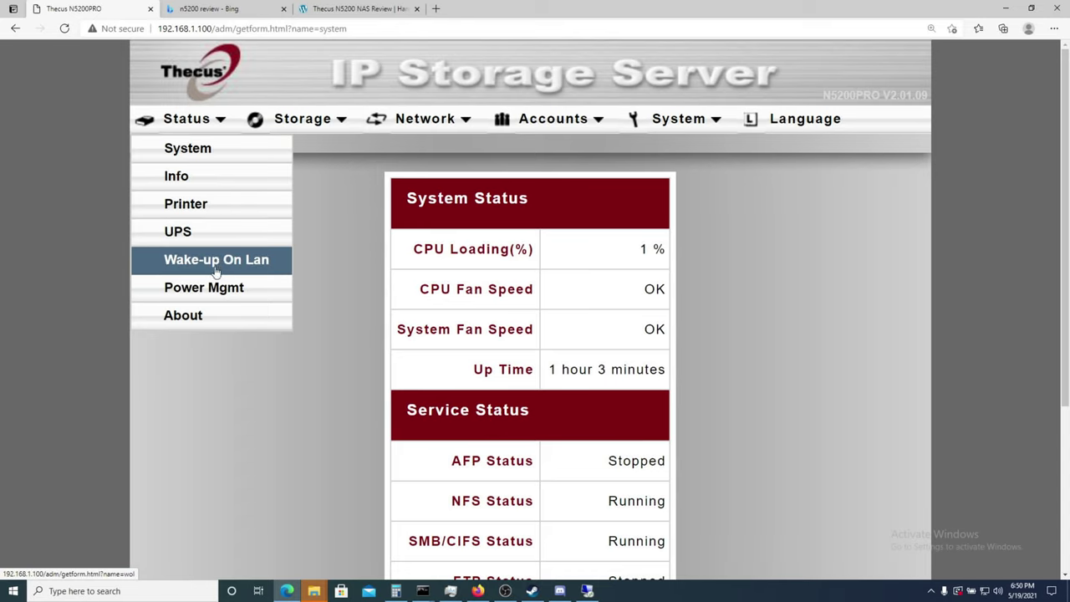
{"action": "mouse_move", "coordinate": [313, 110]}
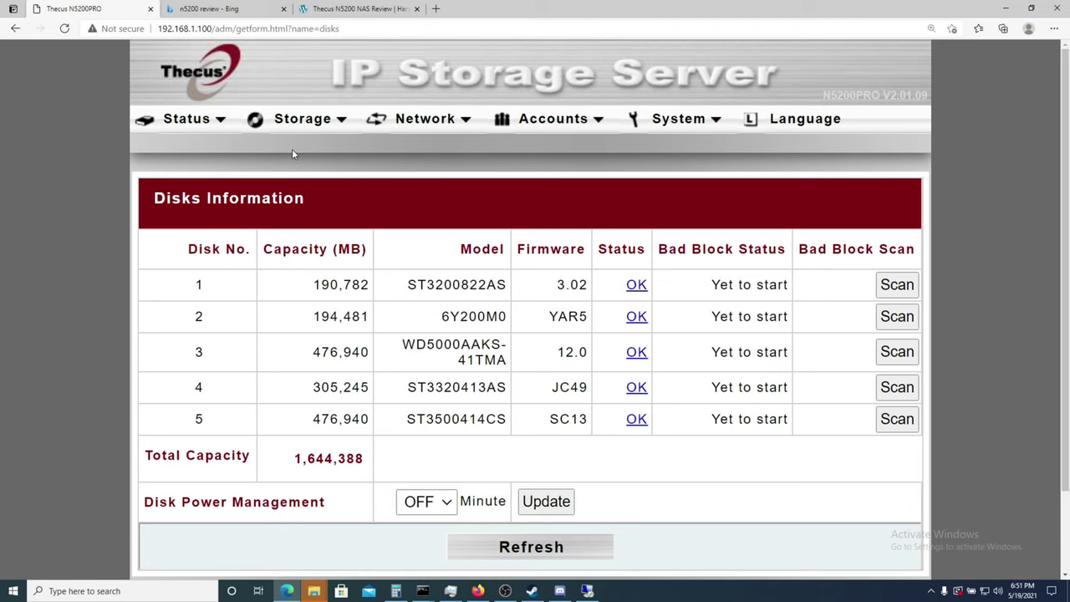
Check the Disks page's five drives, then bring up the Network menu list.
{"action": "left_click", "coordinate": [296, 130]}
{"action": "scroll", "coordinate": [478, 324], "scroll_direction": "down", "scroll_amount": 2}
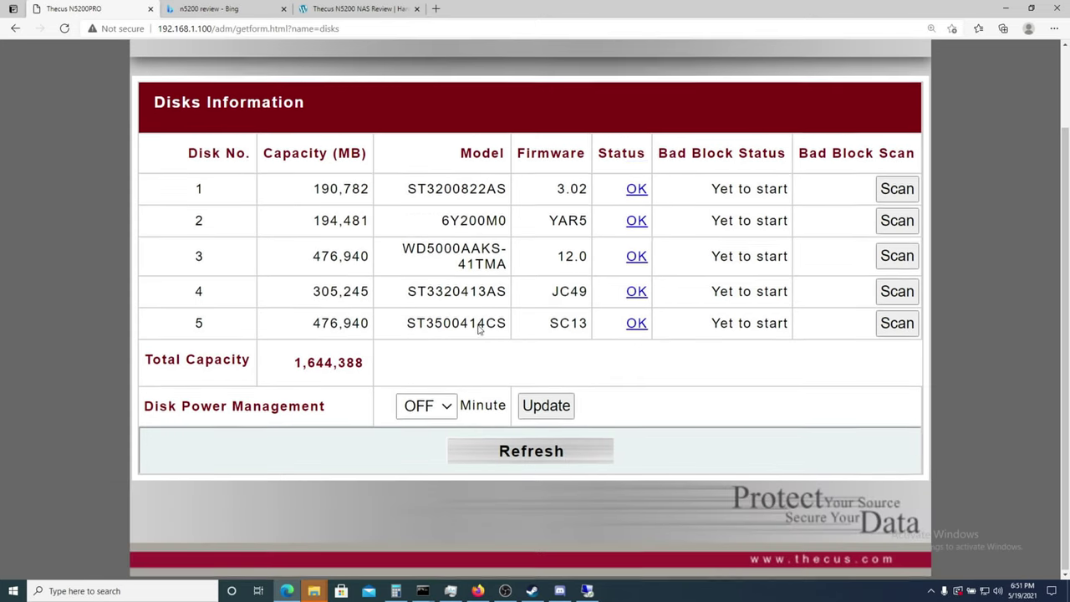
{"action": "scroll", "coordinate": [473, 351], "scroll_direction": "up", "scroll_amount": 2}
{"action": "left_click", "coordinate": [417, 122]}
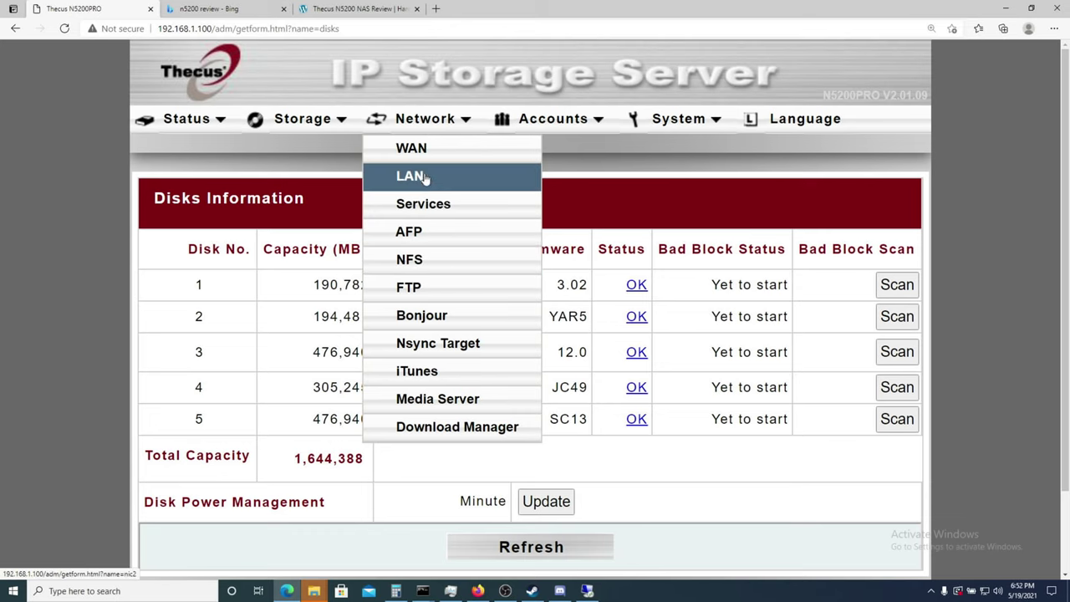
Open and look over the WAN configuration page.
{"action": "left_click", "coordinate": [416, 150]}
{"action": "left_click", "coordinate": [416, 118]}
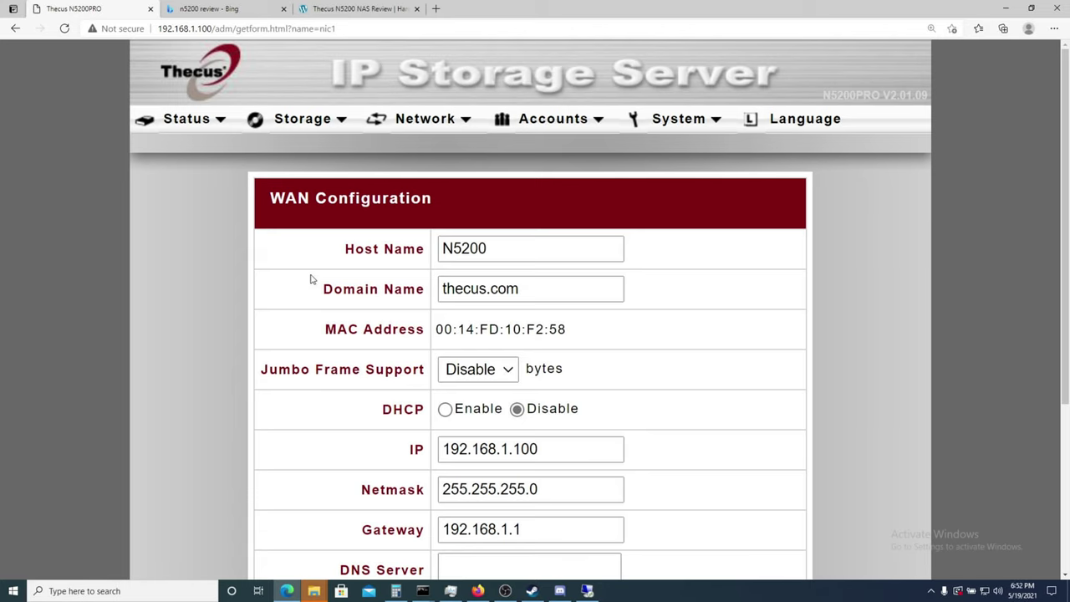
{"action": "scroll", "coordinate": [160, 385], "scroll_direction": "down", "scroll_amount": 3}
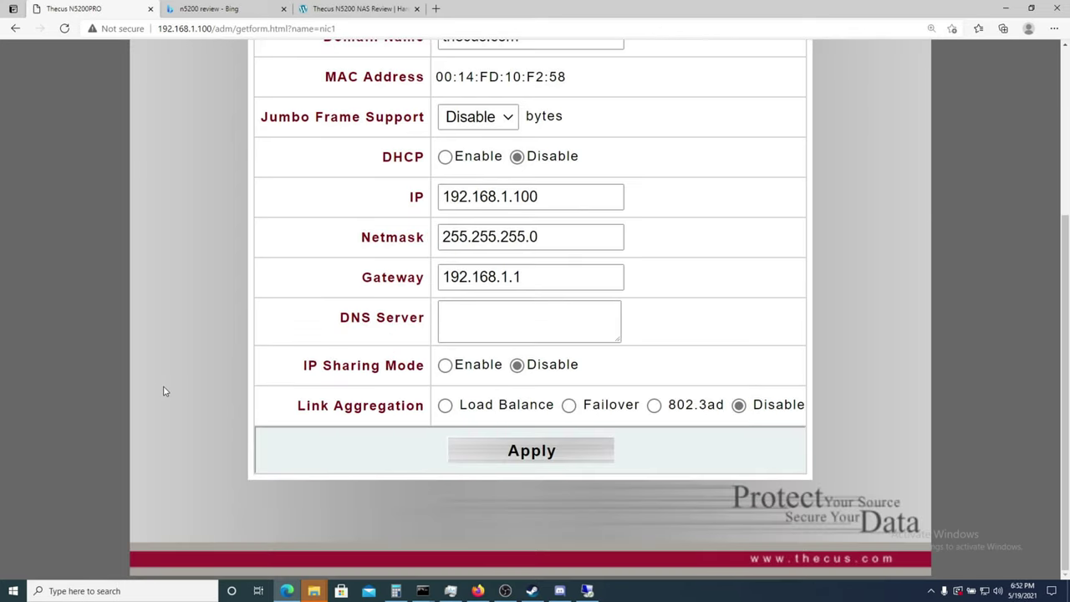
{"action": "scroll", "coordinate": [164, 389], "scroll_direction": "up", "scroll_amount": 3}
Open the LAN Configuration page and review IP 192.168.2.254 and the DHCP server range.
{"action": "left_click", "coordinate": [427, 118]}
{"action": "scroll", "coordinate": [238, 288], "scroll_direction": "down", "scroll_amount": 3}
{"action": "scroll", "coordinate": [282, 399], "scroll_direction": "up", "scroll_amount": 3}
{"action": "scroll", "coordinate": [283, 399], "scroll_direction": "down", "scroll_amount": 3}
{"action": "scroll", "coordinate": [337, 361], "scroll_direction": "up", "scroll_amount": 3}
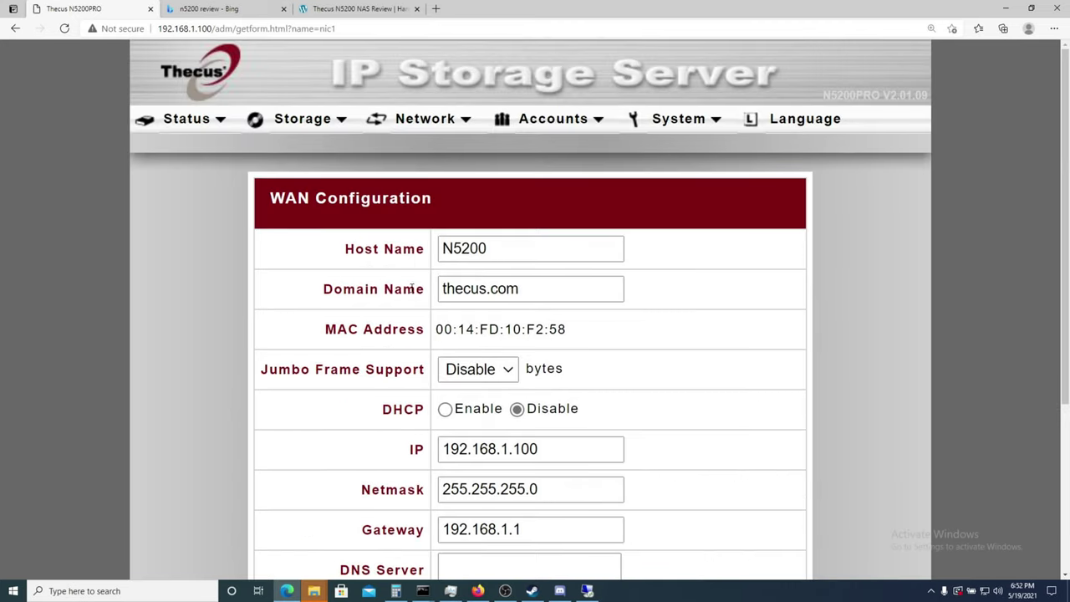
{"action": "mouse_move", "coordinate": [425, 119]}
{"action": "left_click", "coordinate": [408, 176]}
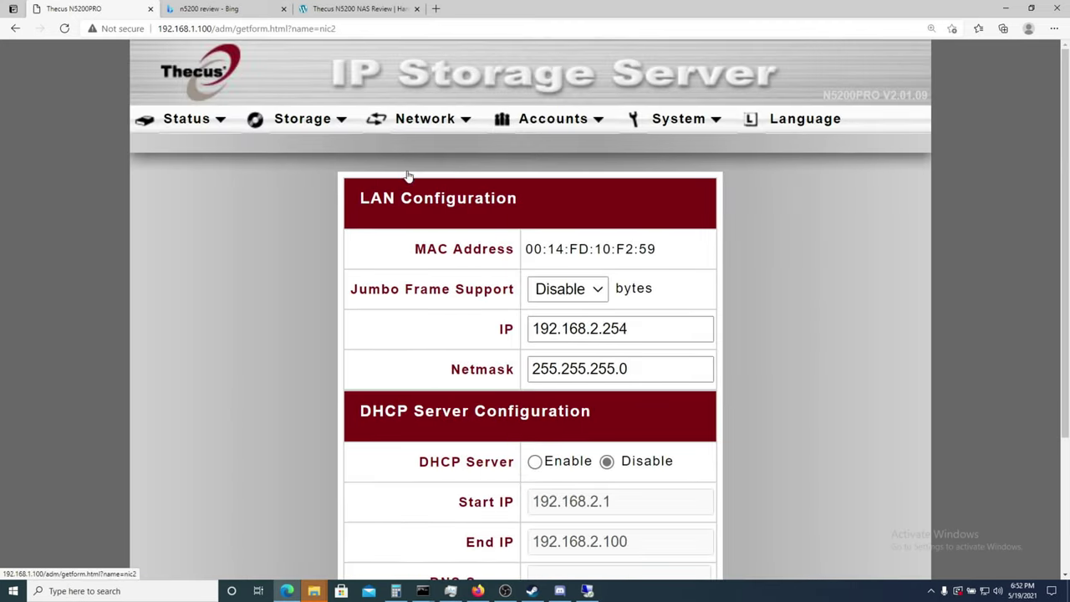
{"action": "scroll", "coordinate": [398, 214], "scroll_direction": "down", "scroll_amount": 3}
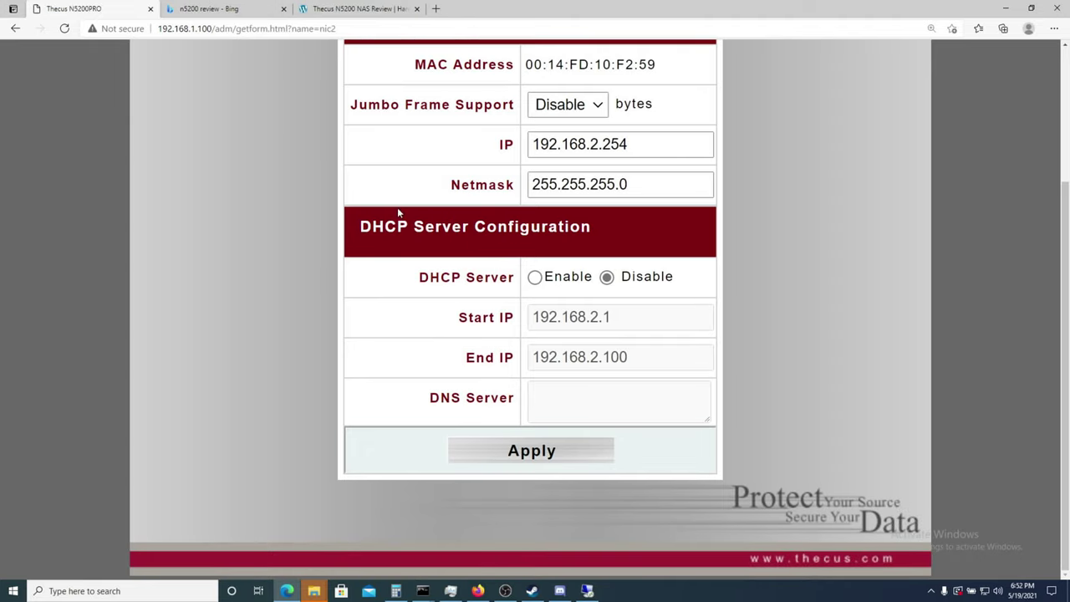
{"action": "left_click_drag", "start_coordinate": [454, 251], "coordinate": [496, 416]}
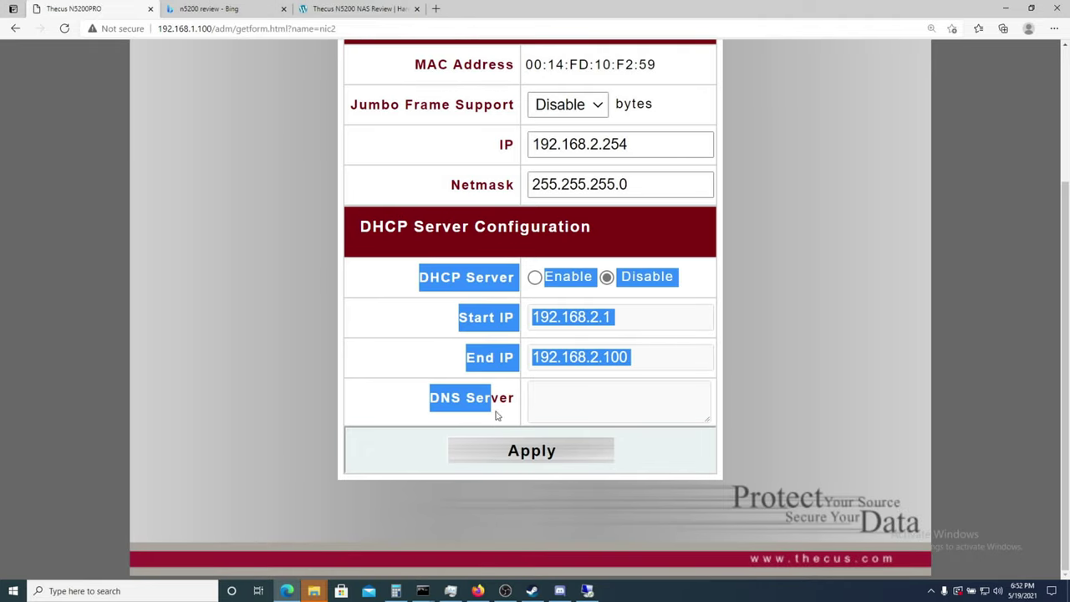
{"action": "left_click", "coordinate": [479, 399]}
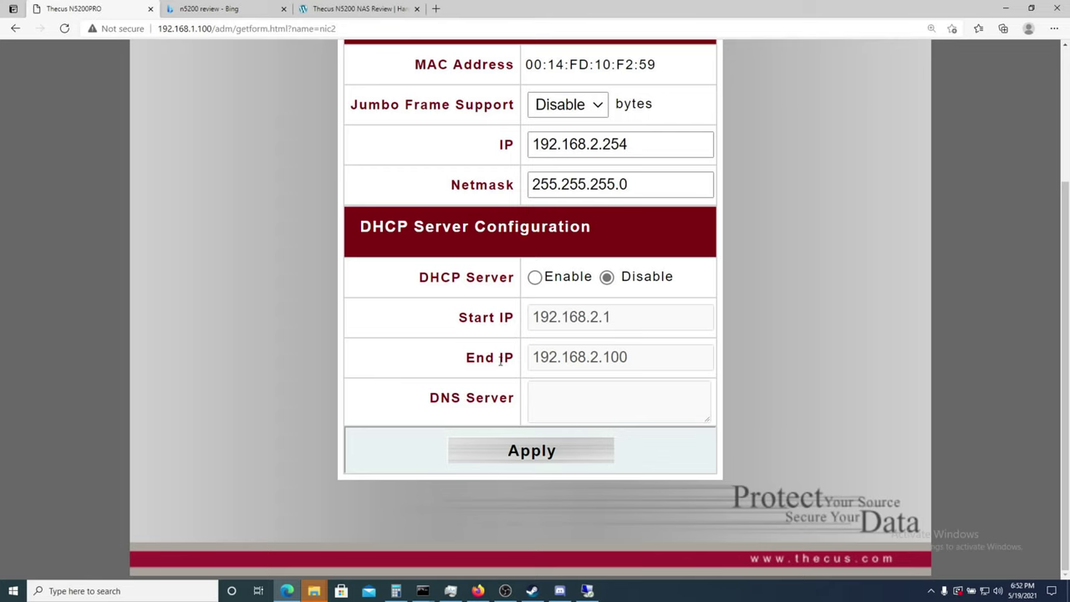
{"action": "scroll", "coordinate": [465, 338], "scroll_direction": "up", "scroll_amount": 3}
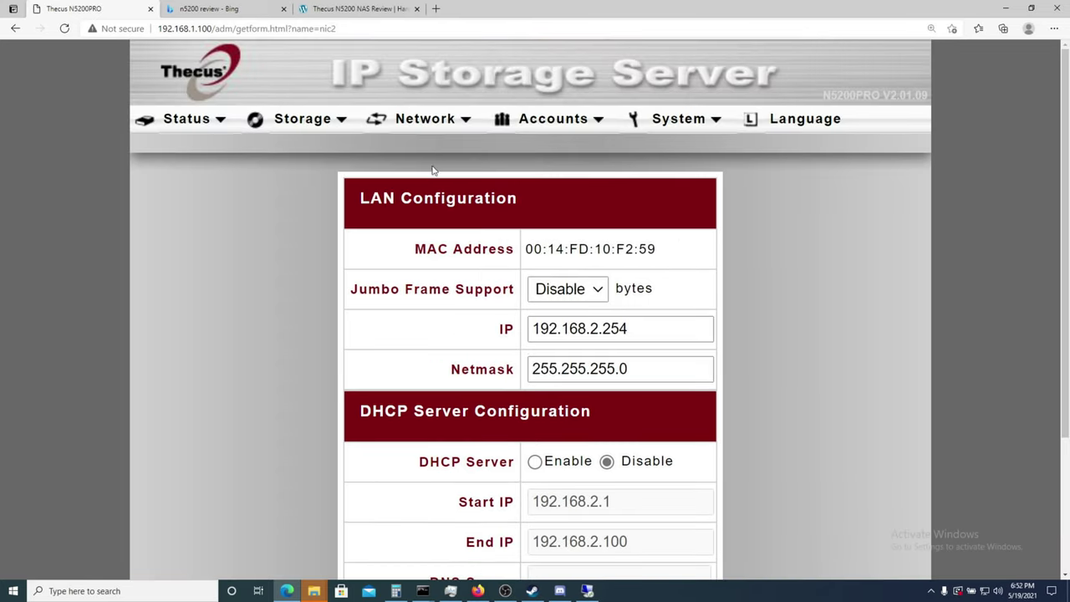
{"action": "left_click", "coordinate": [463, 123]}
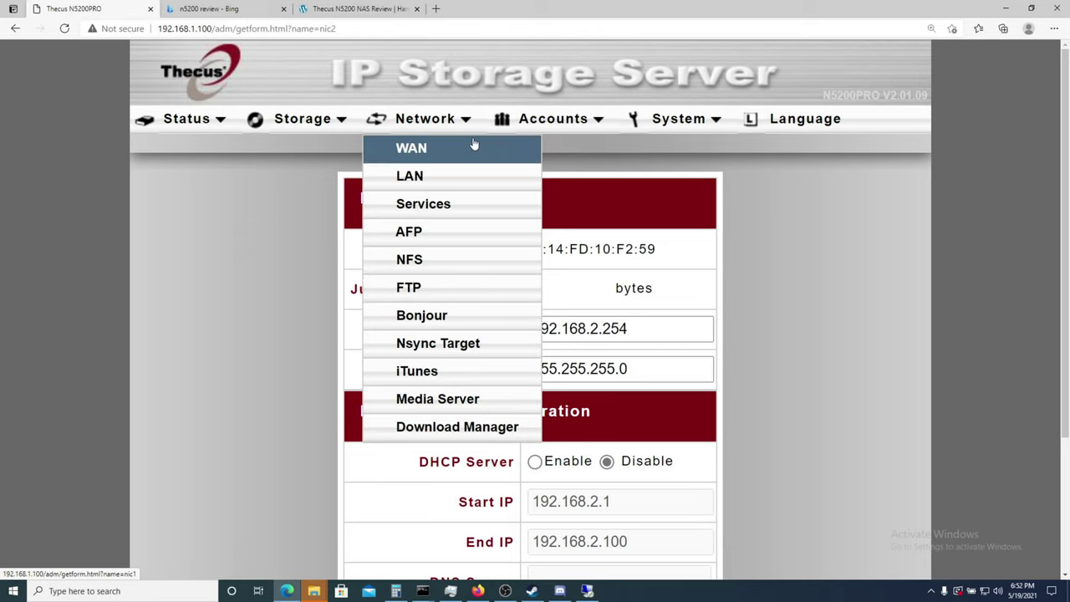
Look over the Network, Accounts and System menu lists, then launch File Explorer.
{"action": "mouse_move", "coordinate": [514, 128]}
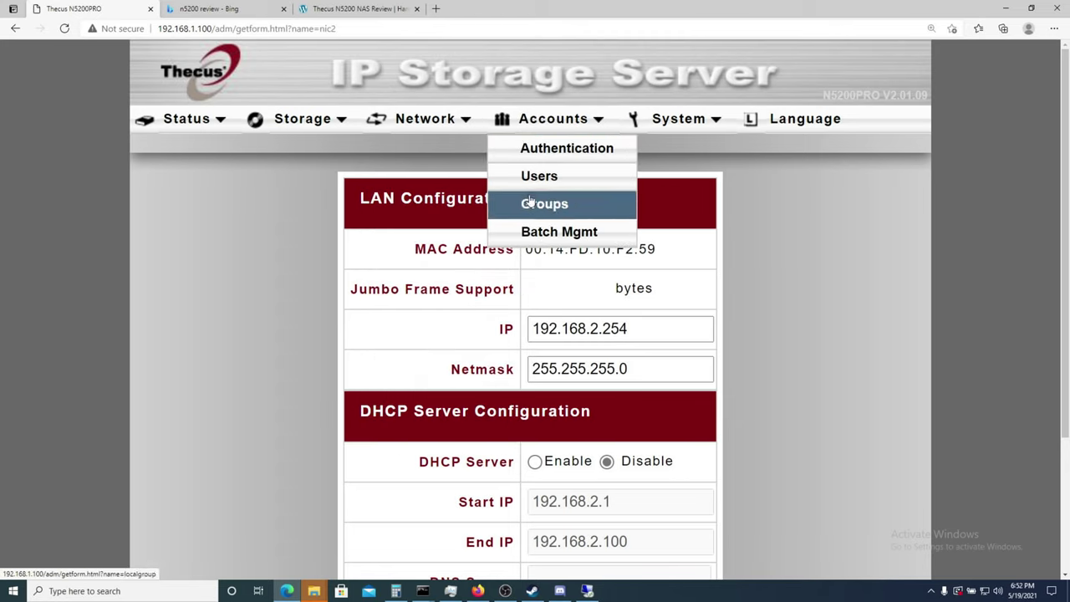
{"action": "mouse_move", "coordinate": [628, 132]}
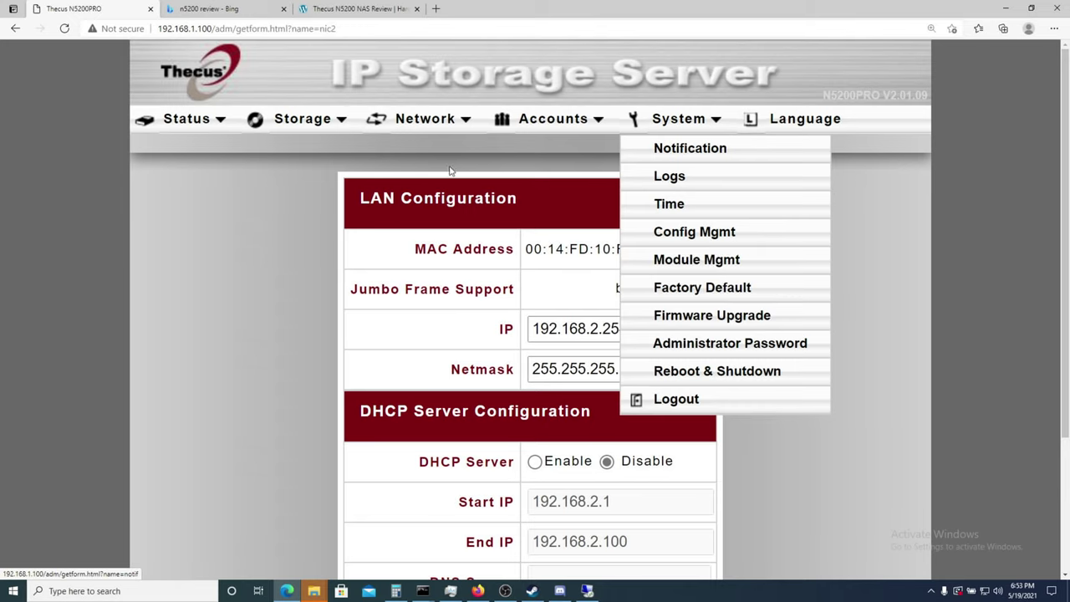
{"action": "left_click", "coordinate": [504, 119]}
{"action": "left_click", "coordinate": [452, 119]}
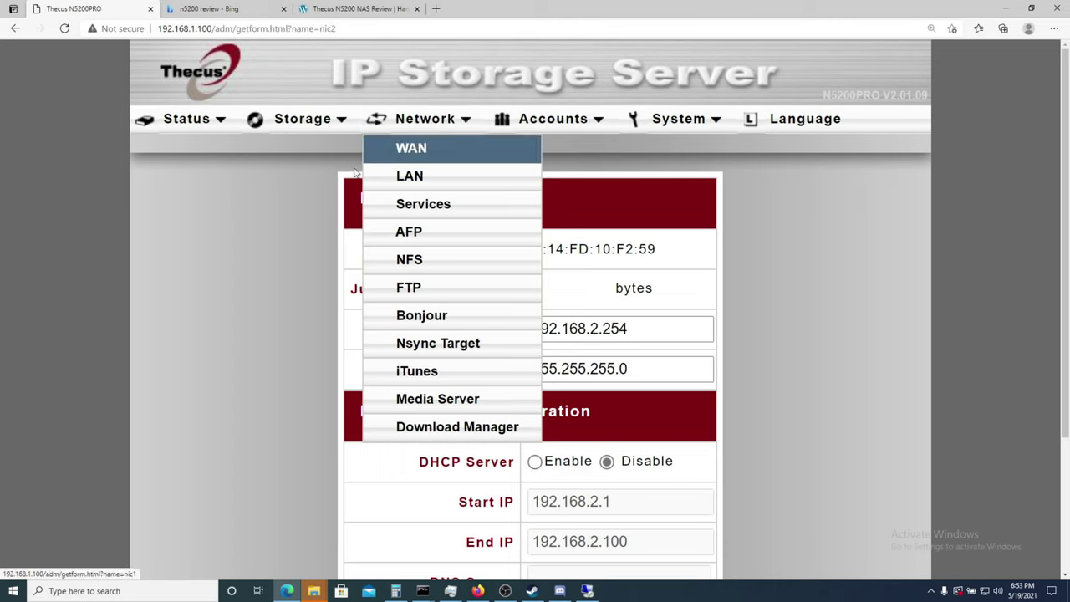
{"action": "key", "text": "super+e"}
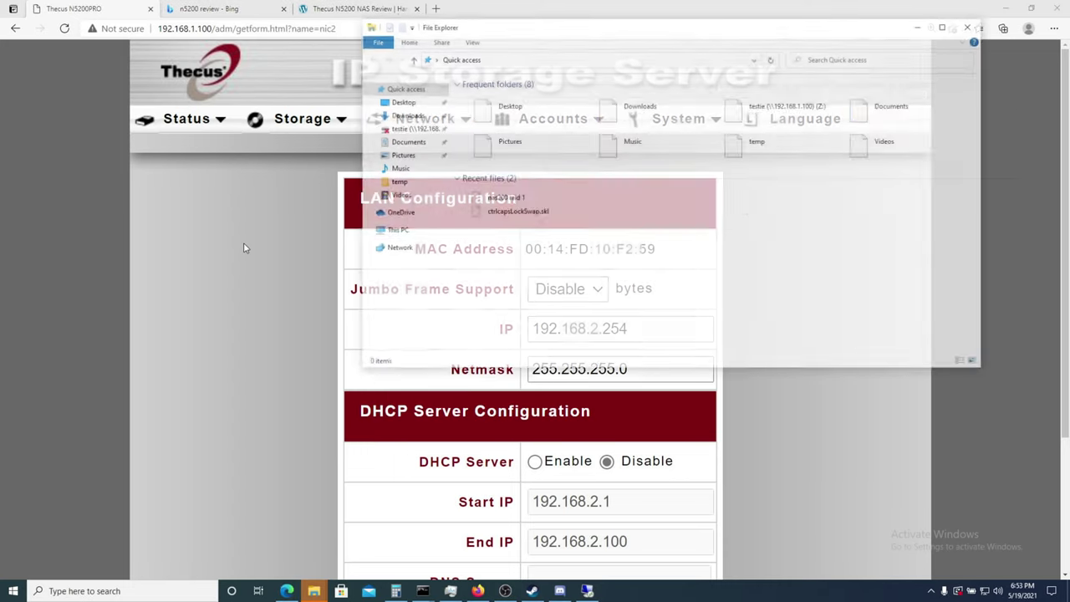
Go to the NAS shares at \\192.168.1.100\ via the address bar.
{"action": "key", "text": "alt+d"}
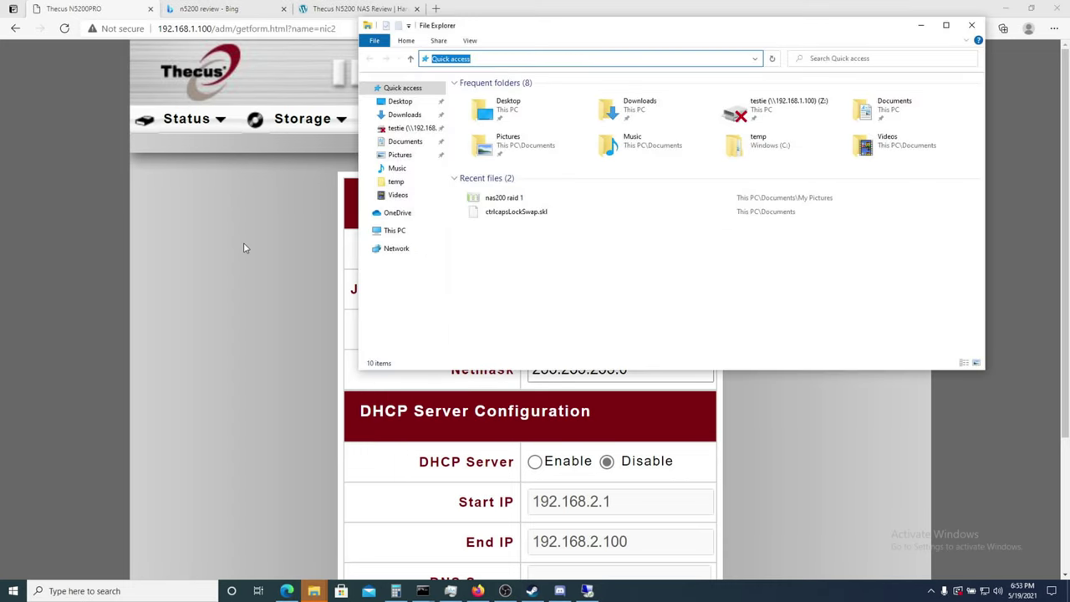
{"action": "type", "text": "\\\\192.168.1.100\\"}
{"action": "key", "text": "Return"}
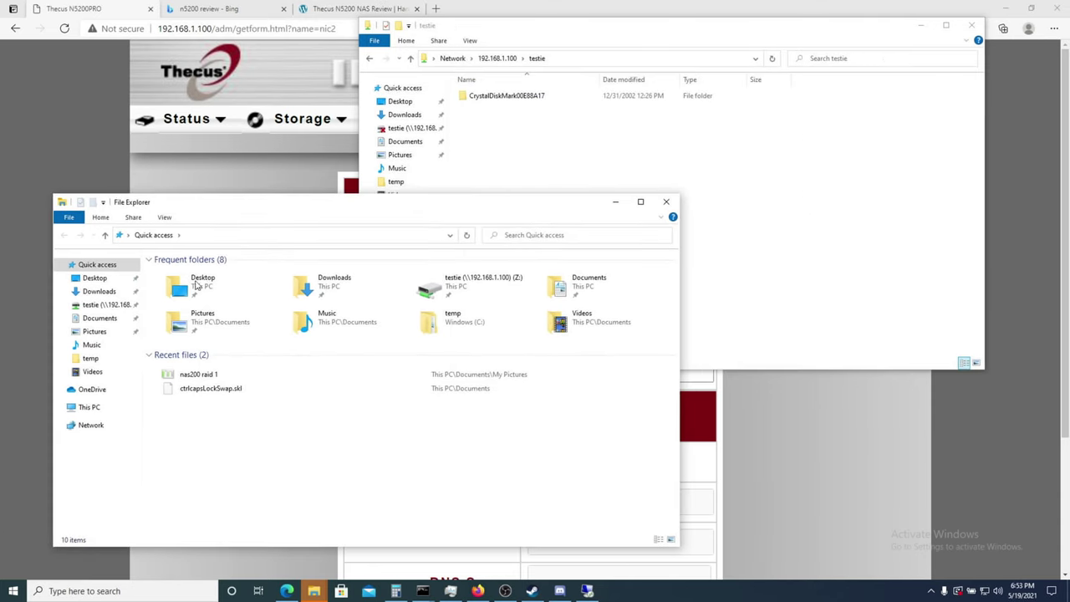
Copy the DaVinci_Resolve_17.1.1_Windows zip from C:\temp into the testie share.
{"action": "left_click", "coordinate": [90, 407]}
{"action": "double_click", "coordinate": [243, 401]}
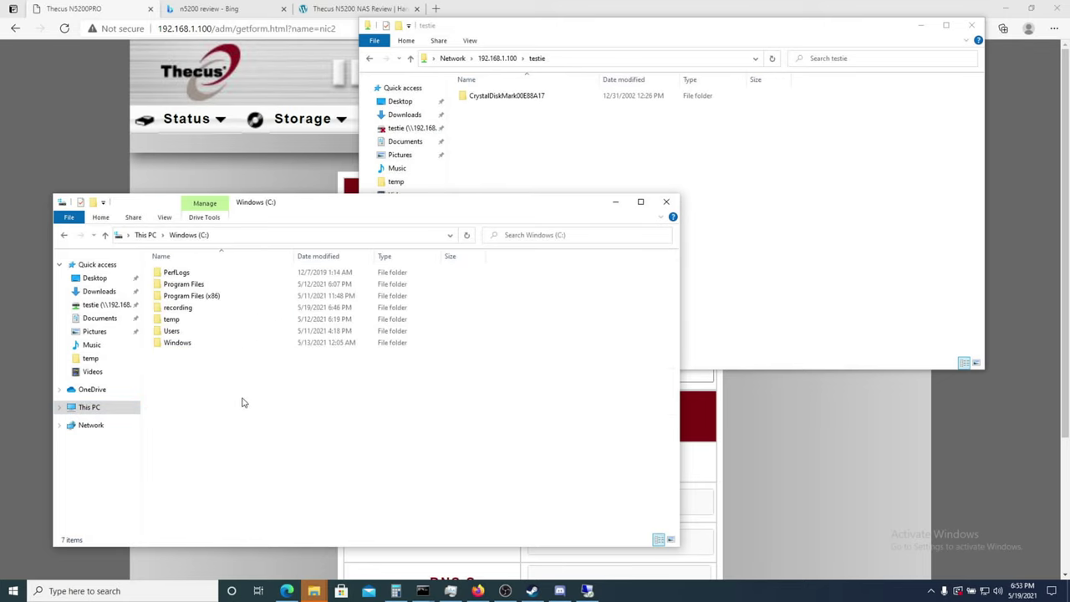
{"action": "double_click", "coordinate": [222, 321]}
{"action": "left_click", "coordinate": [225, 277]}
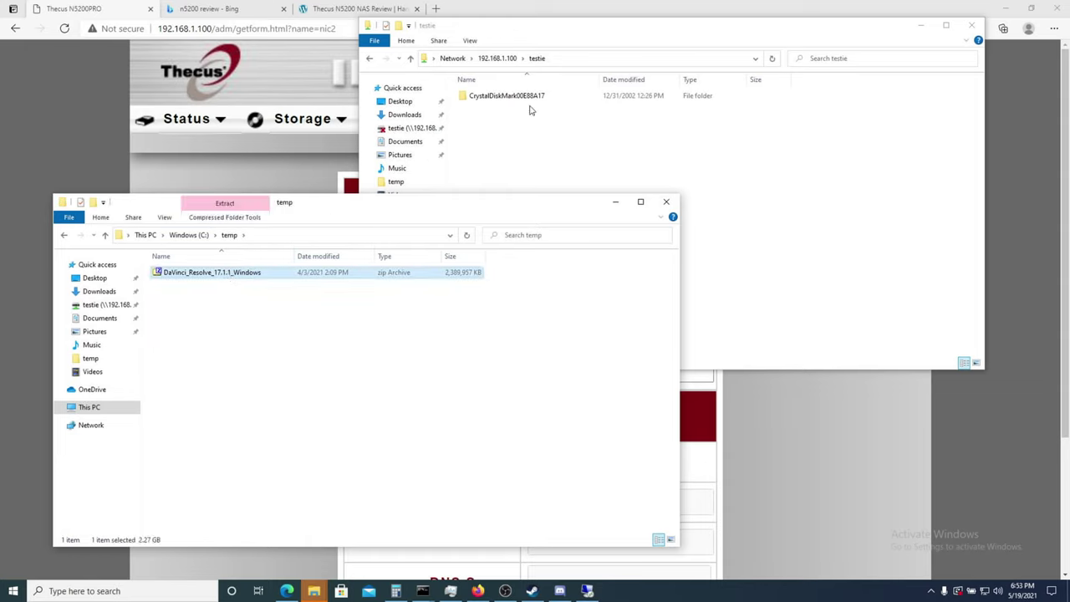
{"action": "left_click", "coordinate": [733, 136]}
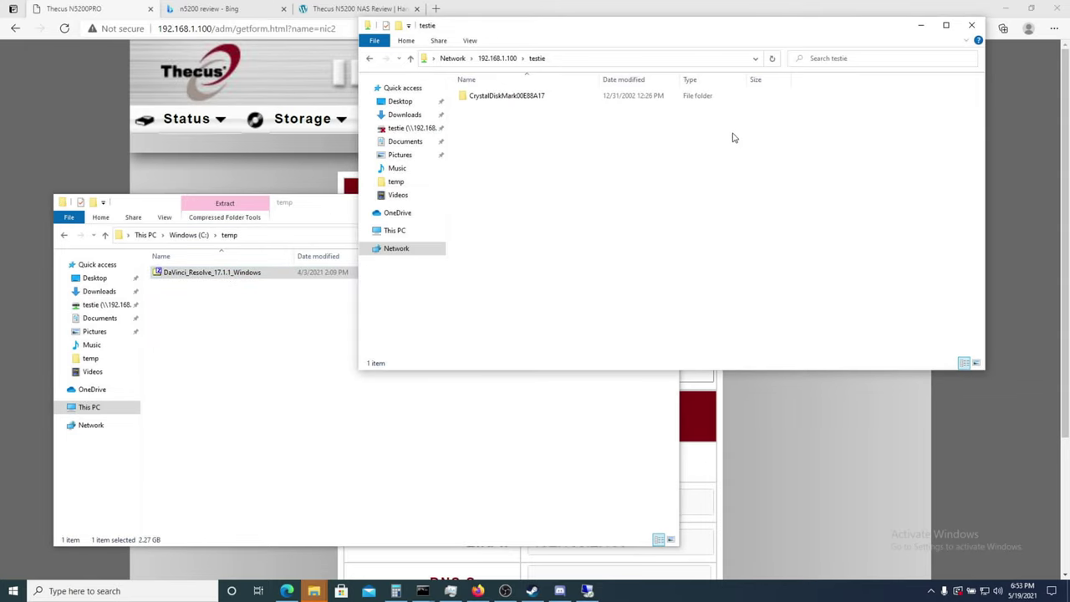
{"action": "key", "text": "ctrl+v"}
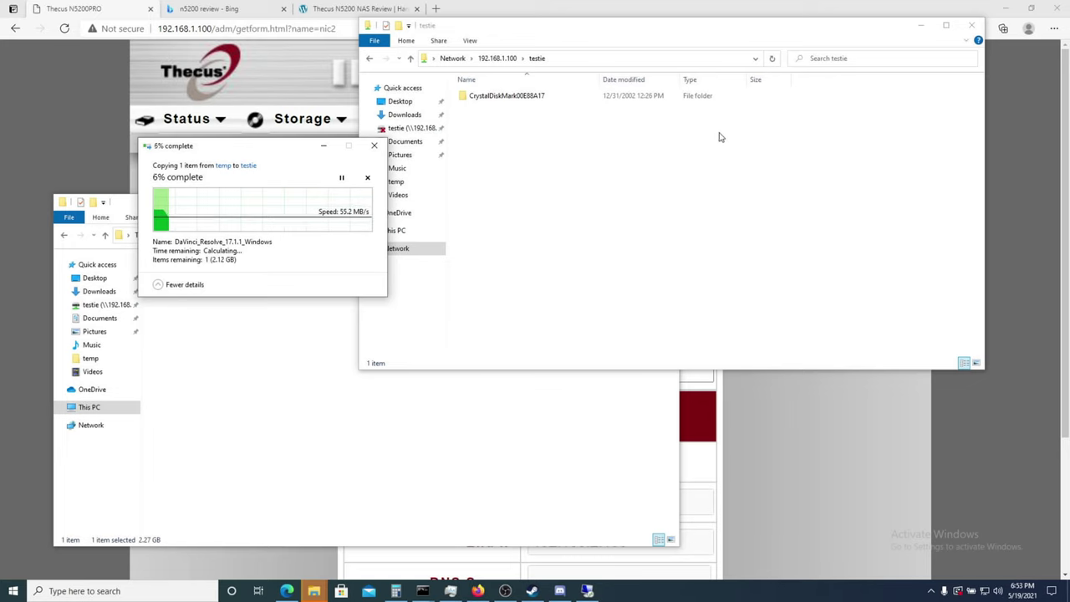
Watch the Ethernet throughput in Task Manager's Performance view.
{"action": "right_click", "coordinate": [707, 589]}
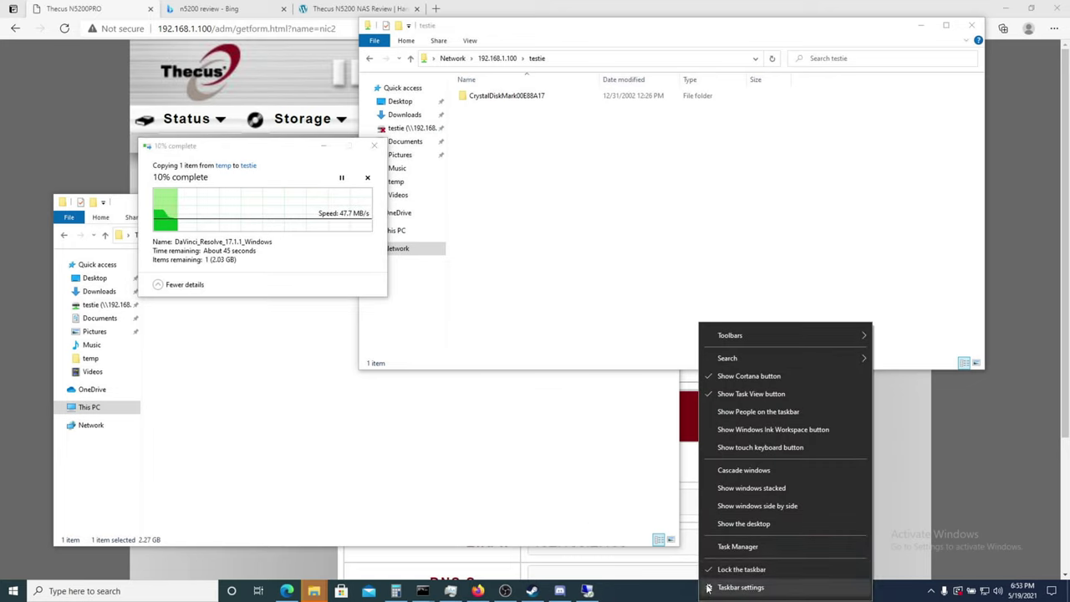
{"action": "left_click", "coordinate": [724, 548]}
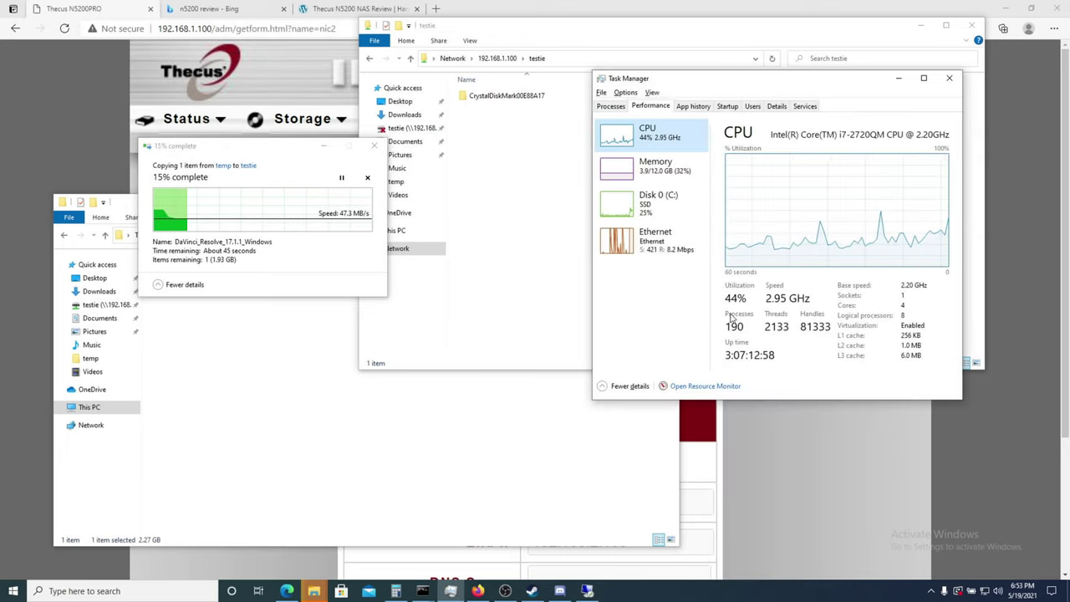
{"action": "left_click", "coordinate": [629, 241]}
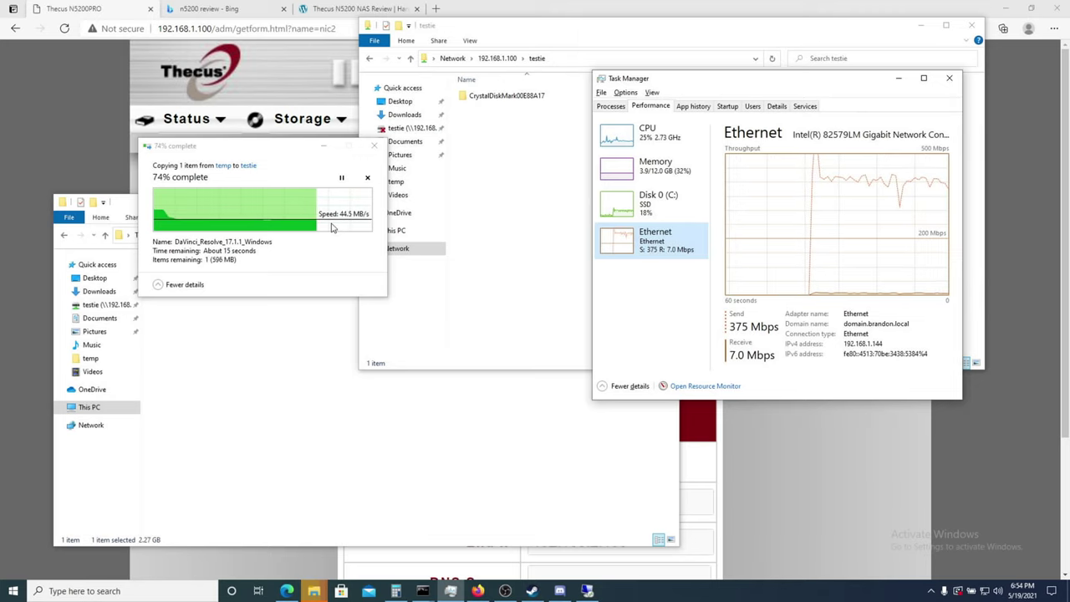
Open another File Explorer window showing Quick access.
{"action": "key", "text": "super"}
{"action": "type", "text": "c"}
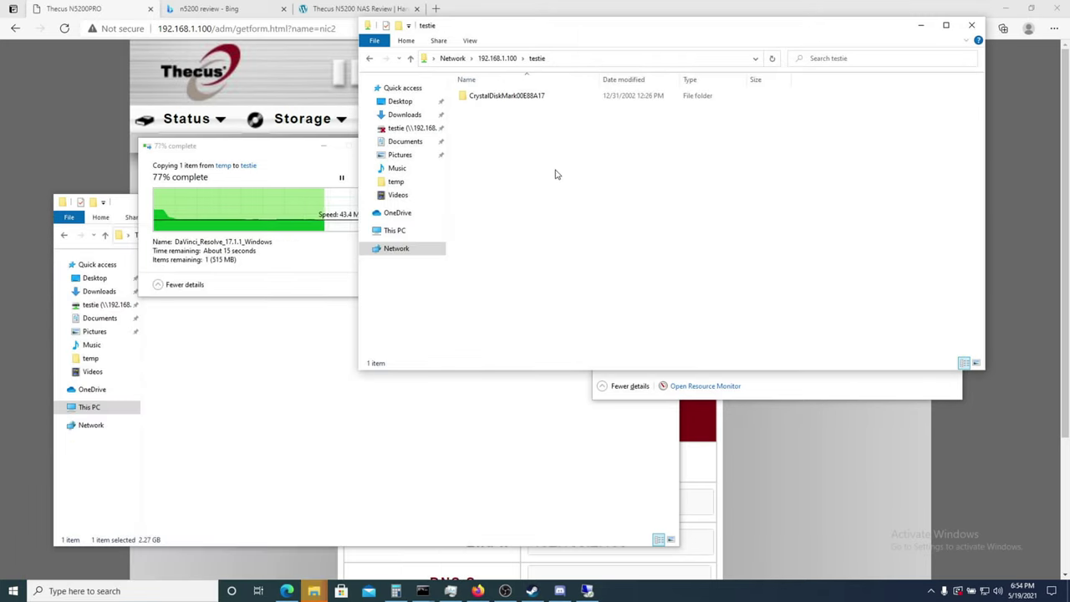
{"action": "key", "text": "super+e"}
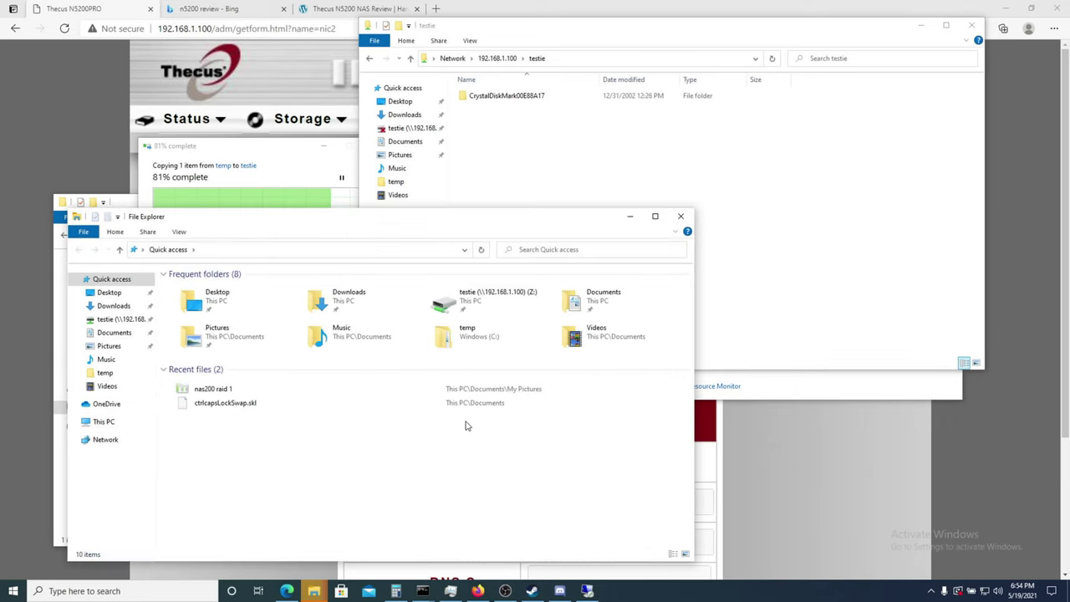
Show This PC to see the testie (Z:) drive's 1.40 TB free of 1.43 TB.
{"action": "left_click", "coordinate": [139, 420]}
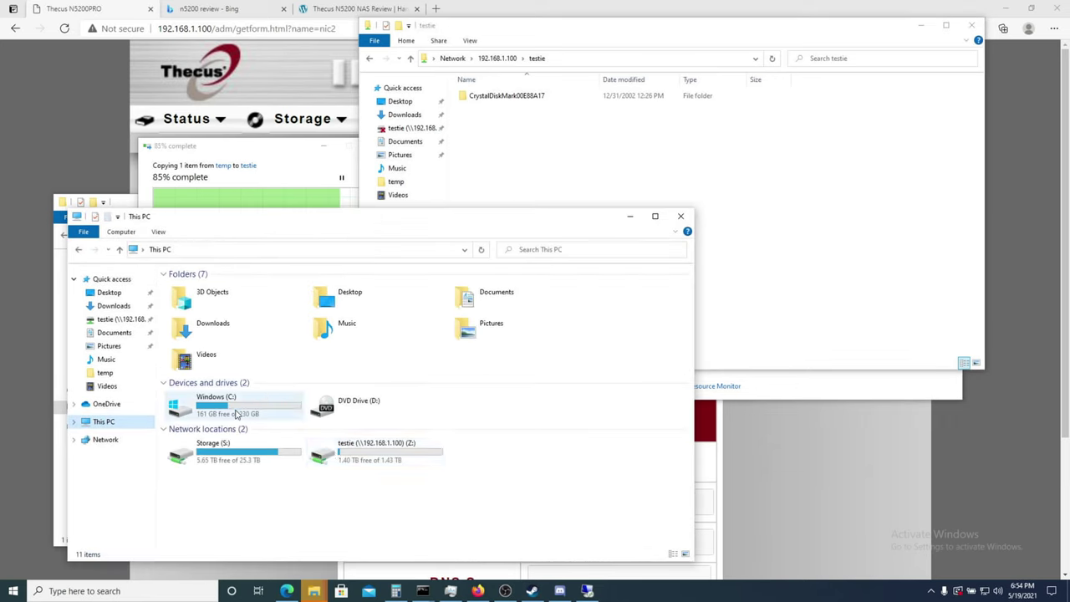